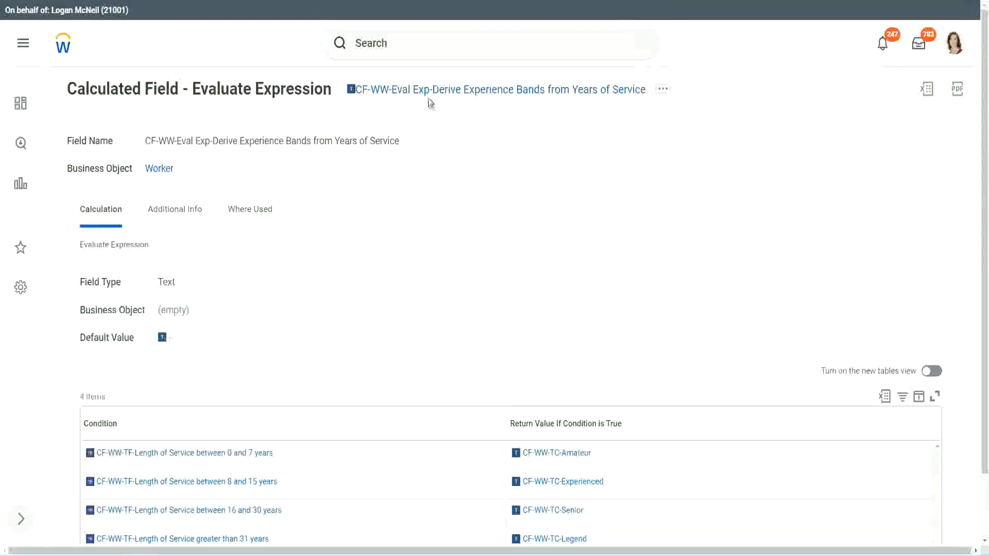
- Copy the name of the Evaluate Expression calculated field, and find and open the Create Calculated Field task
right_click(430, 95)
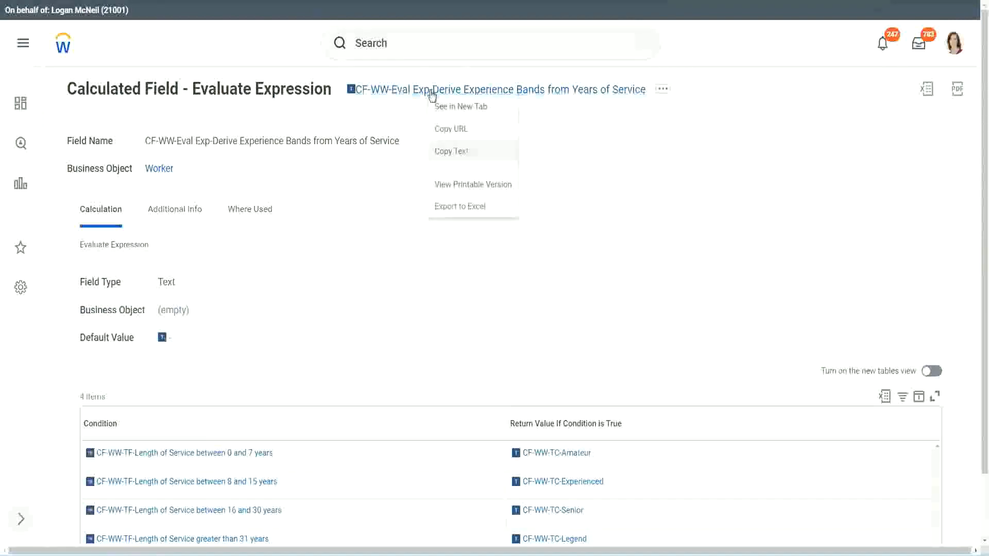
left_click(464, 153)
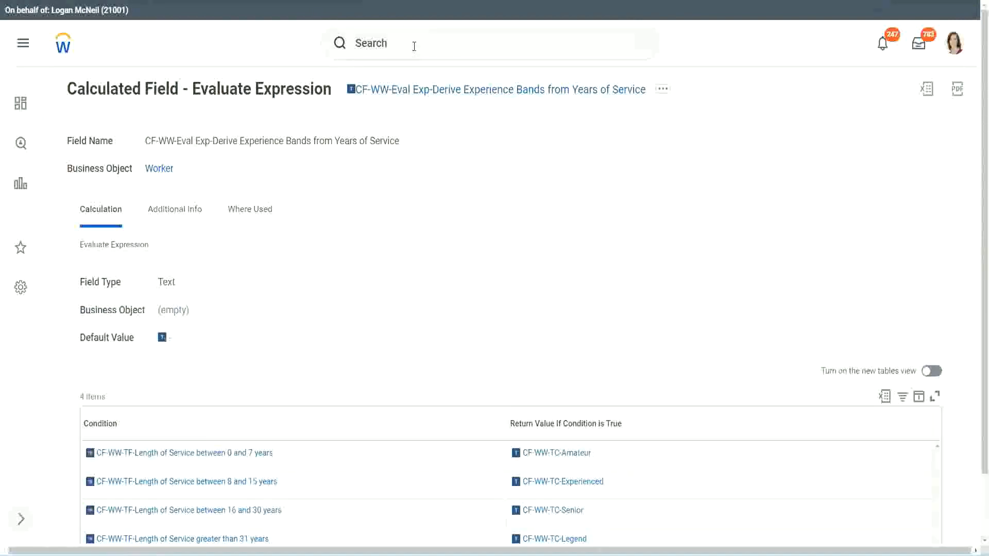
left_click(414, 47)
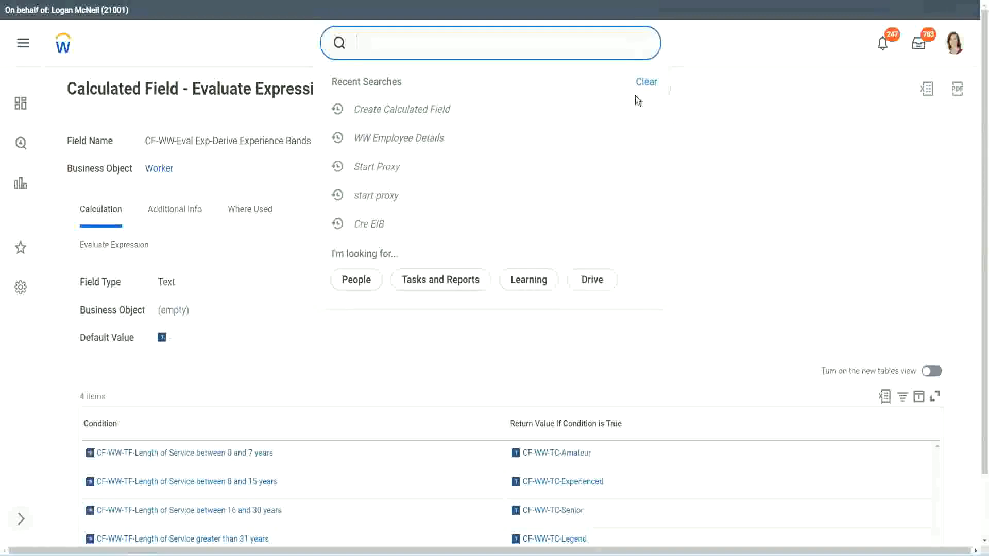
left_click(635, 96)
left_click(391, 39)
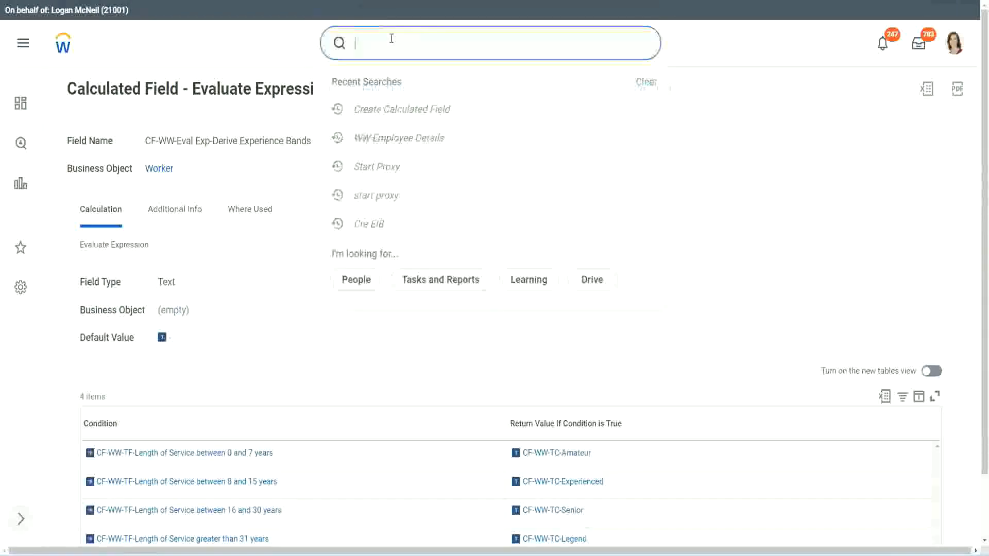
type("create calc")
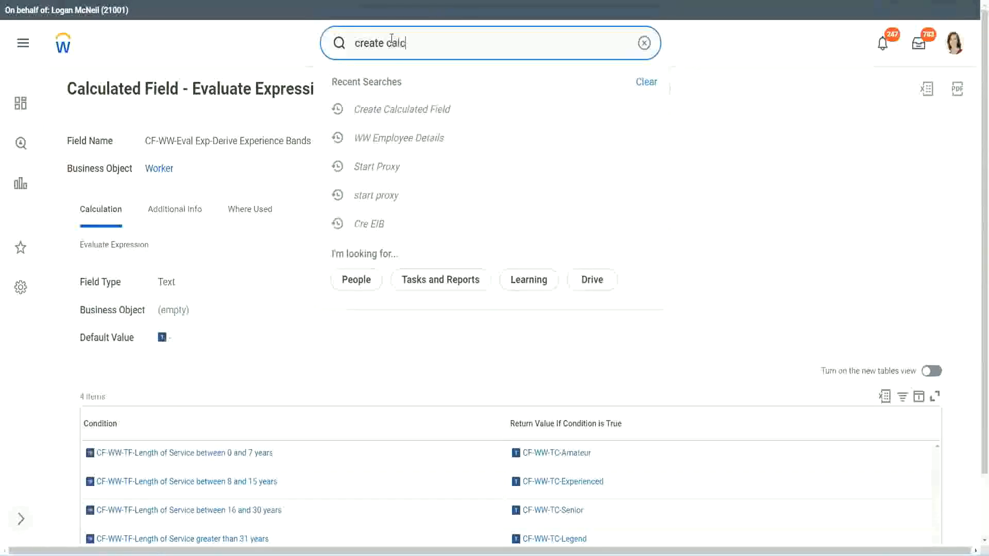
type(" field")
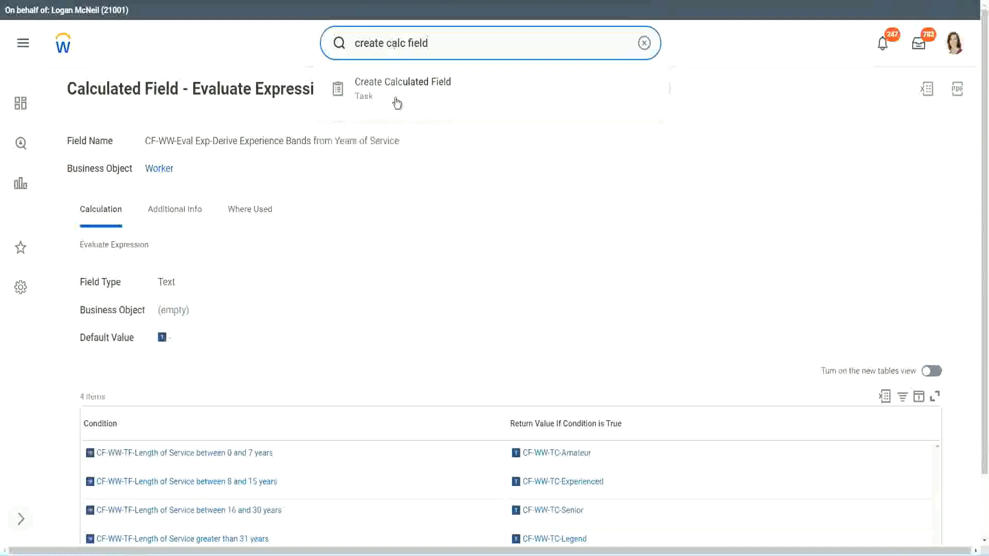
left_click(405, 97)
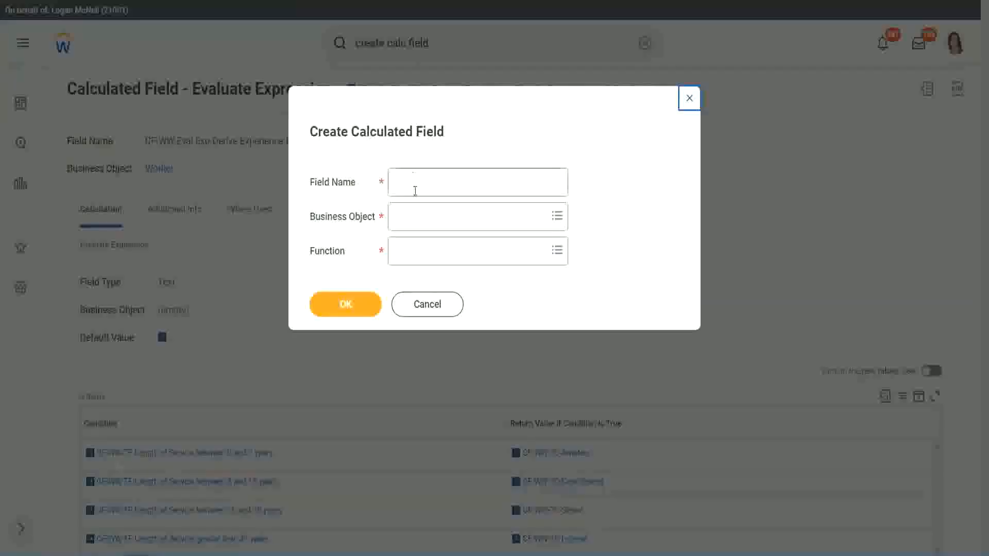
- Name the new calculated field "CF-WW-LRB-Identify Experience Bands from years of Service"
left_click(416, 184)
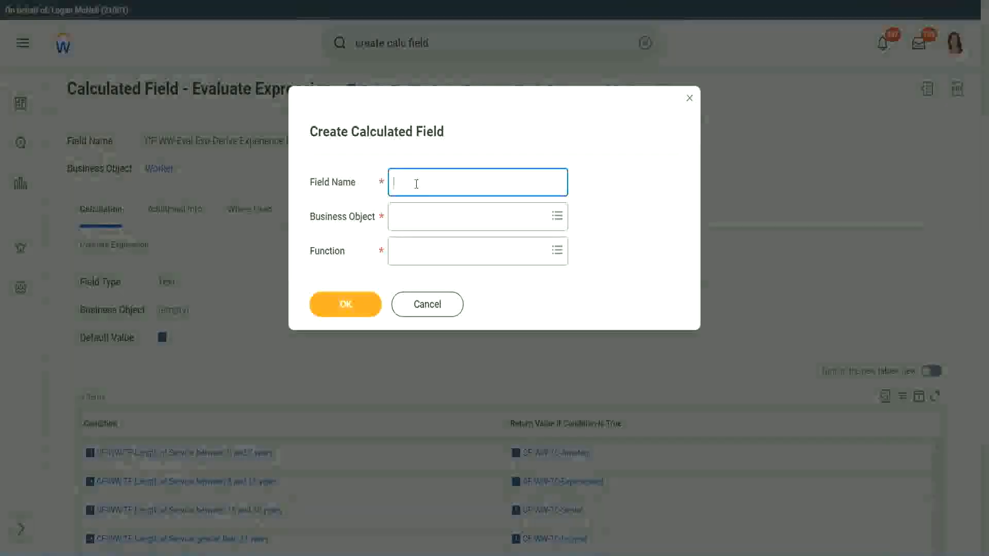
type("CF")
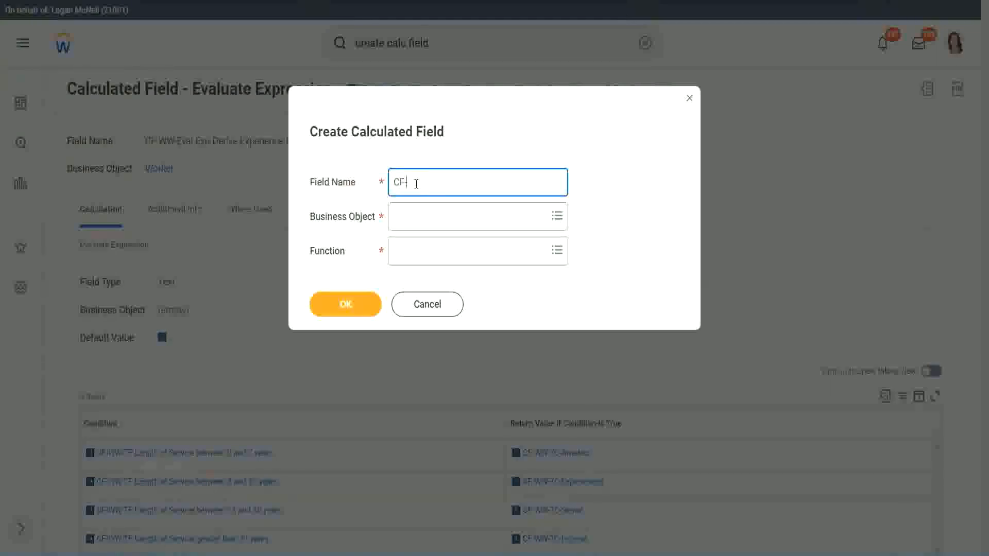
type("-WW-LRB-Identify Exe")
key("BackSpace")
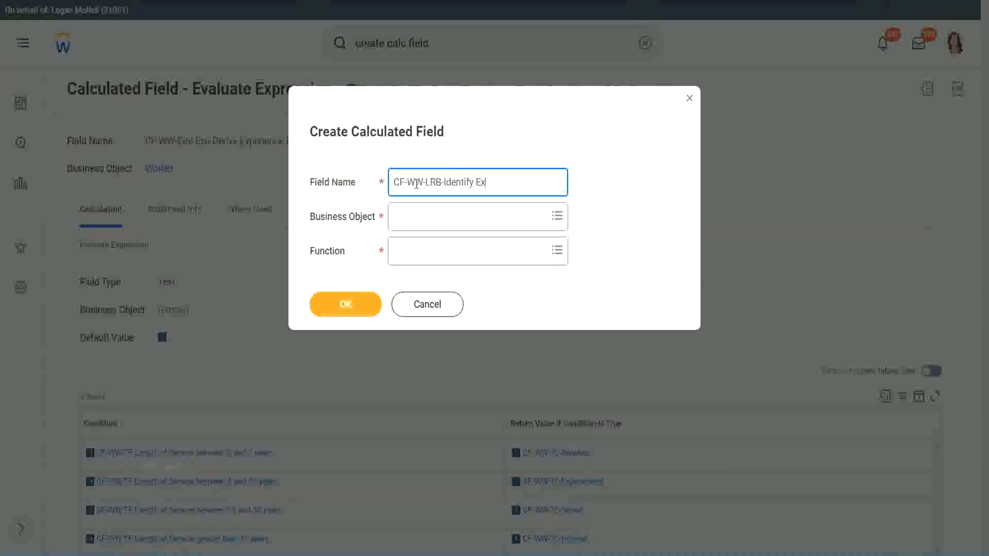
type("perience Bands from years of")
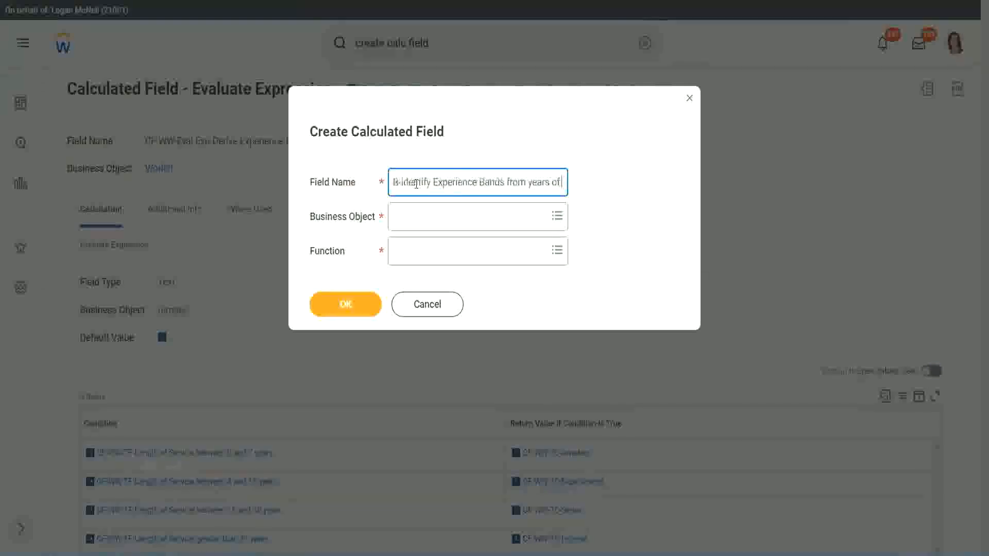
type(" Service")
key("Tab")
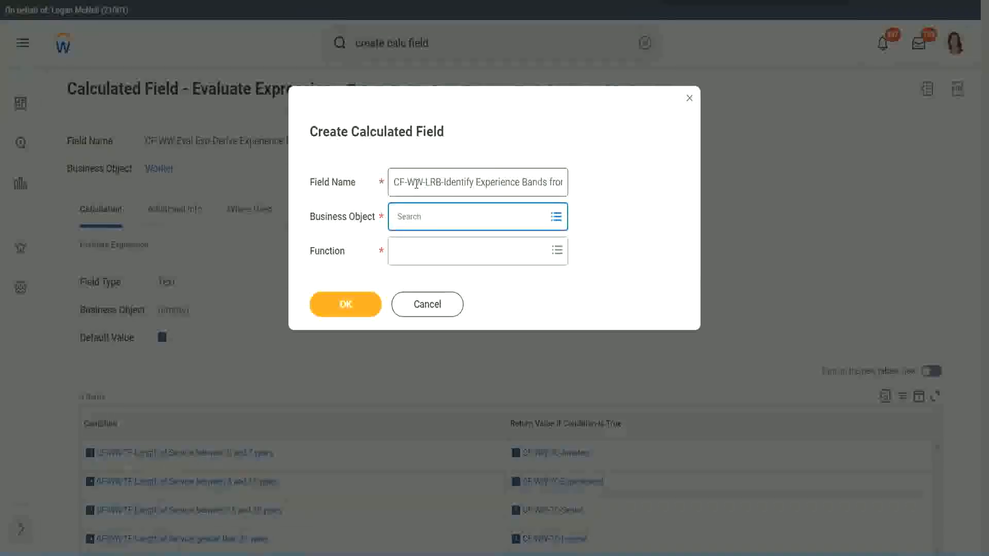
- Assign the Worker business object and the Lookup Range Band function, and proceed to the calculation definition
type("worker")
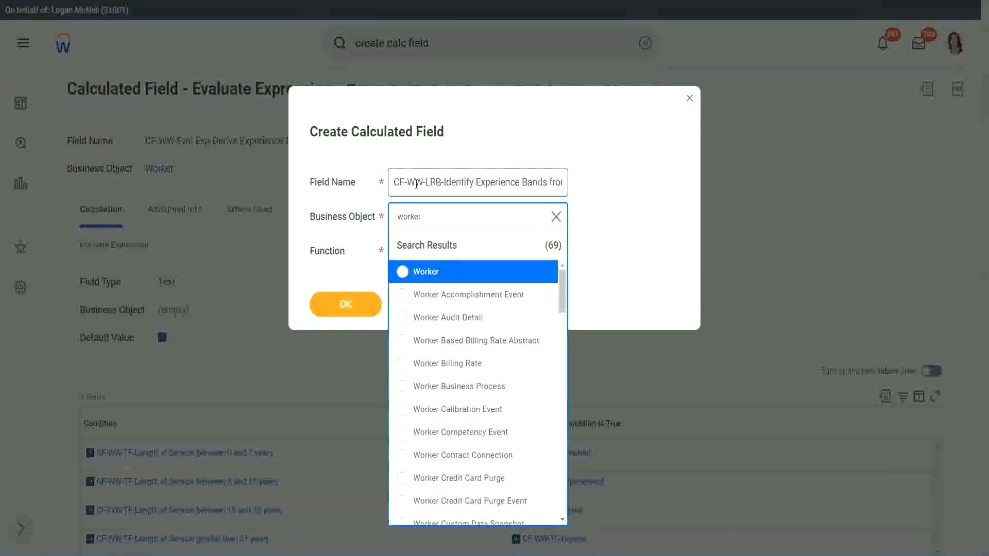
key("Return")
key("Tab")
type("lrb")
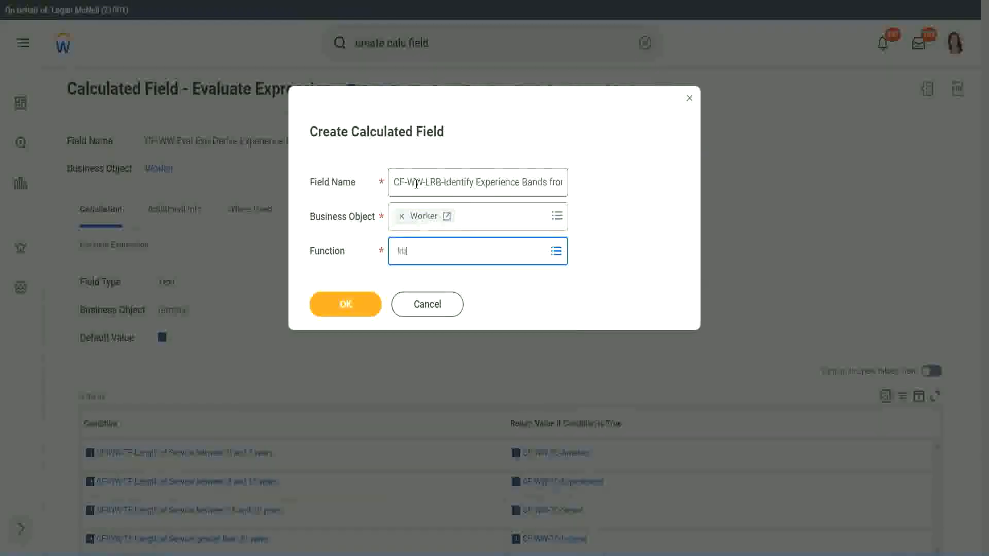
key("Return")
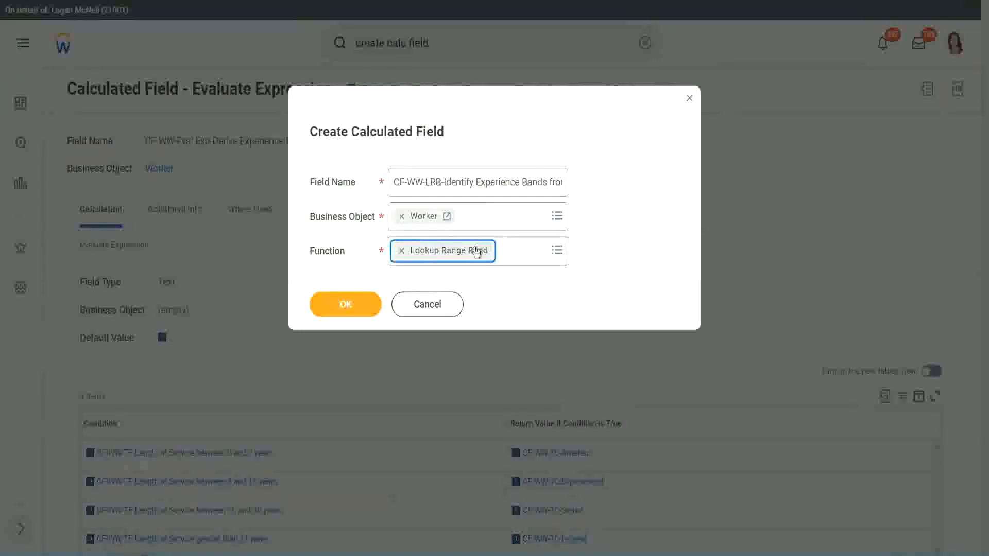
left_click(353, 305)
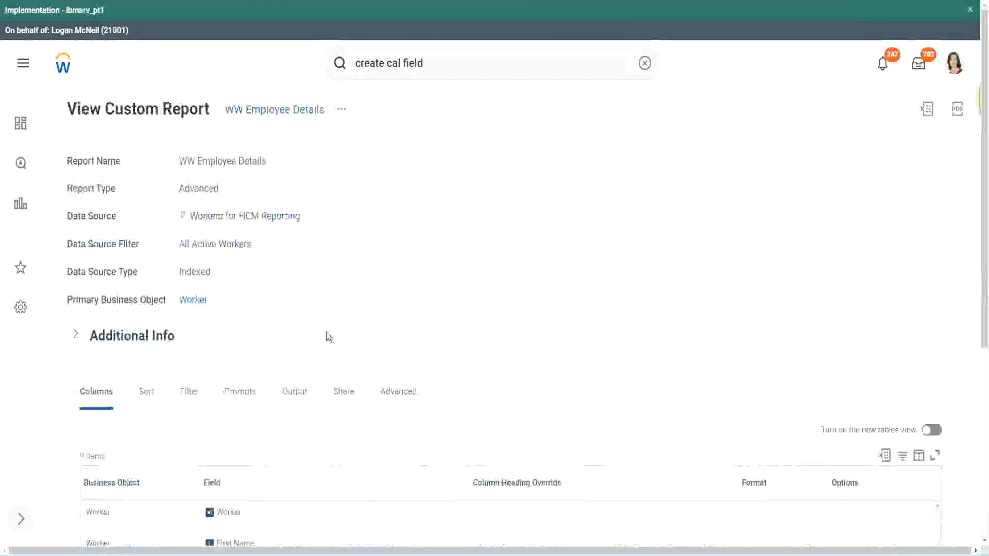
- Copy the "CF-WW-Convert Text To Number-Number of Years from Length of Service" field name from the WW Employee Details report and use it as Source Field
scroll(329, 335, "down", 5)
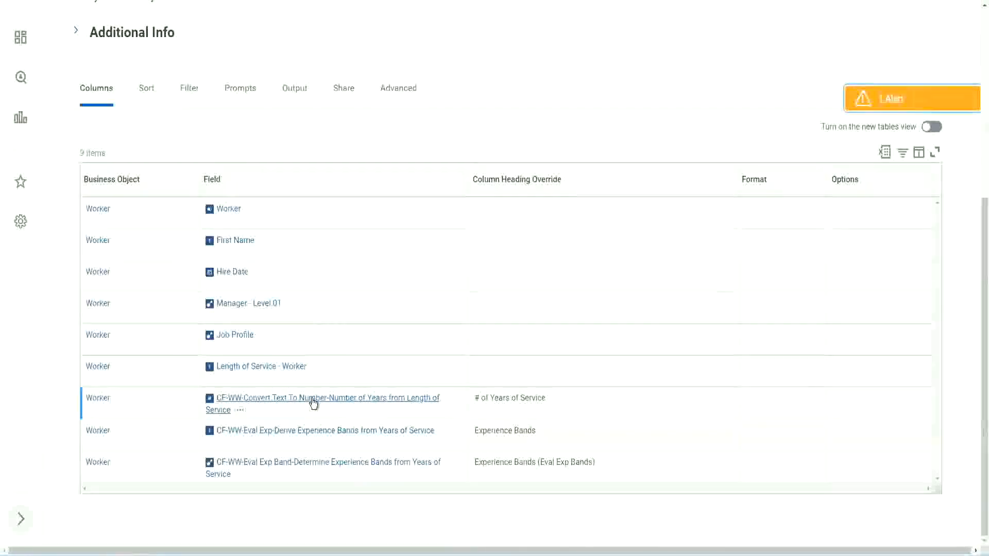
right_click(313, 405)
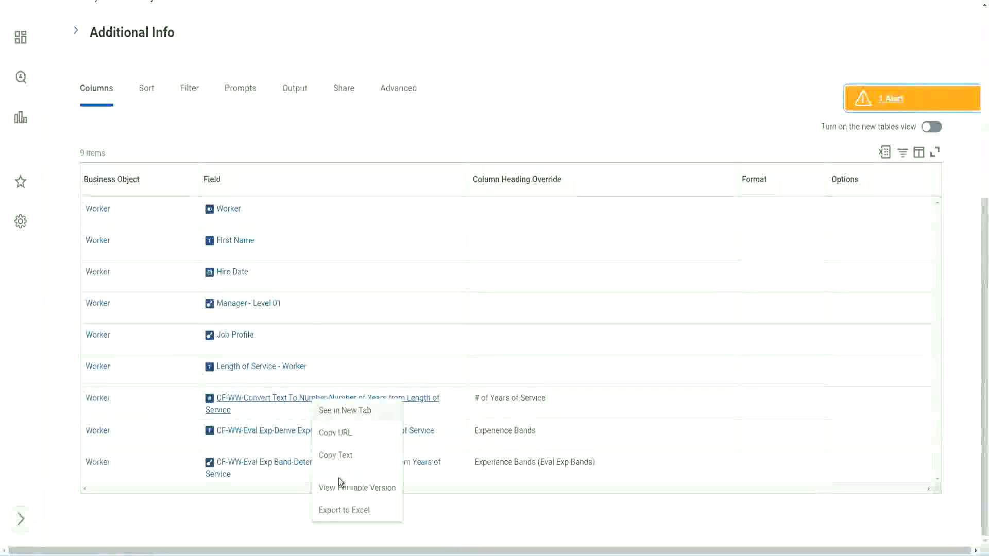
left_click(335, 455)
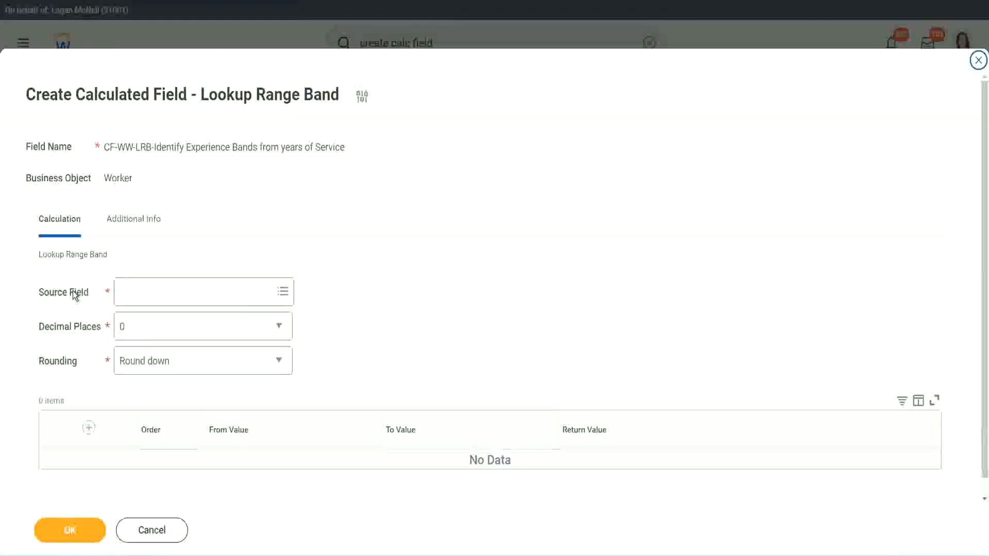
left_click(153, 292)
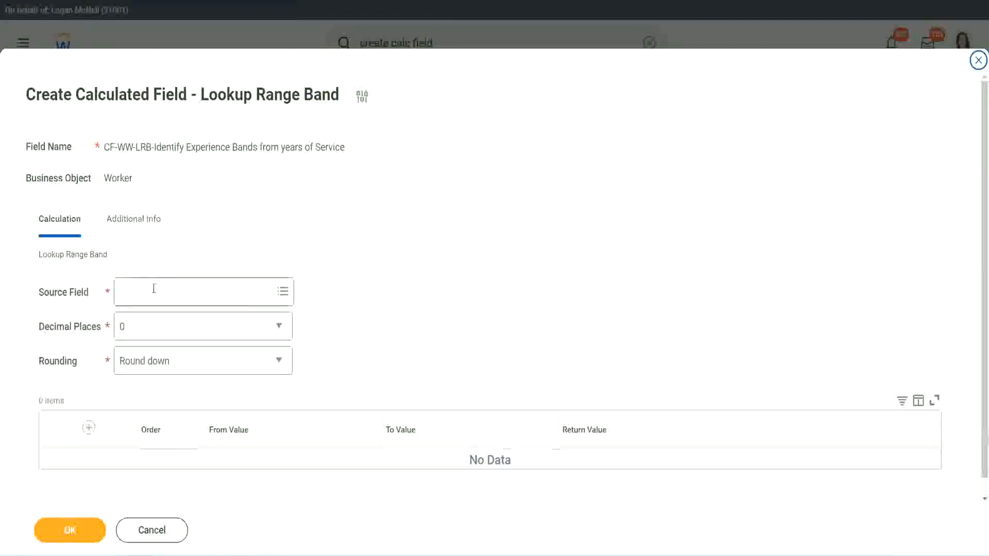
key("Return")
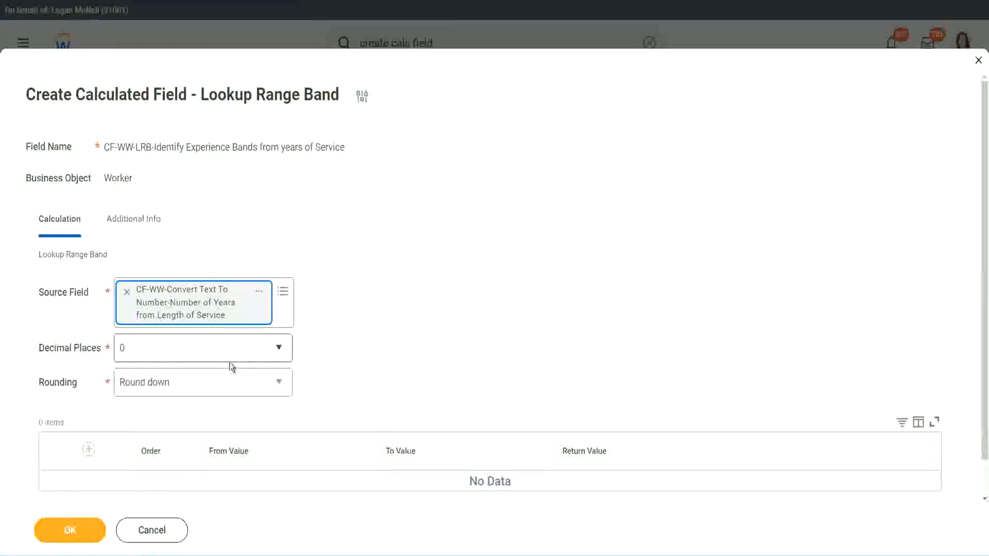
- Set the lookup's Decimal Places to 0 and its Rounding to Round
left_click(193, 353)
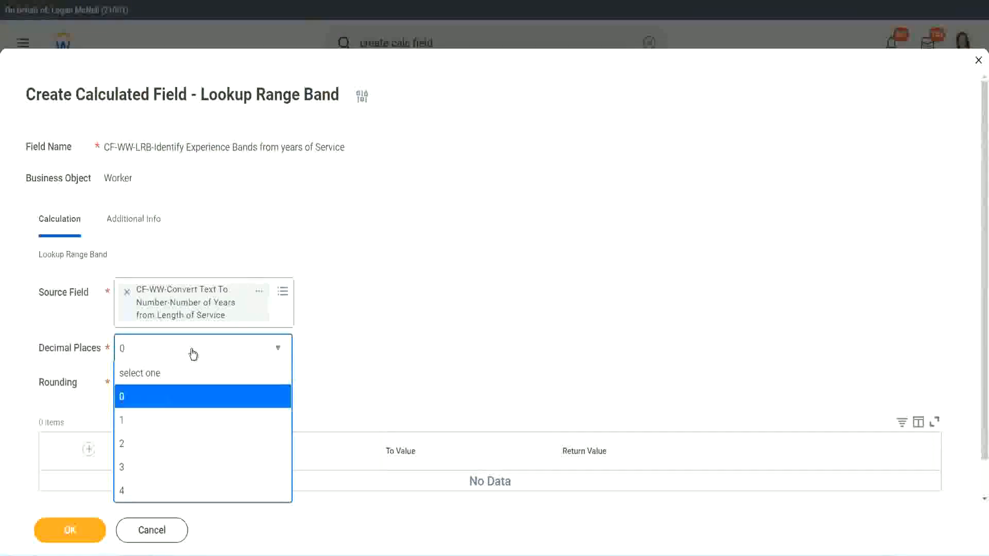
left_click(125, 401)
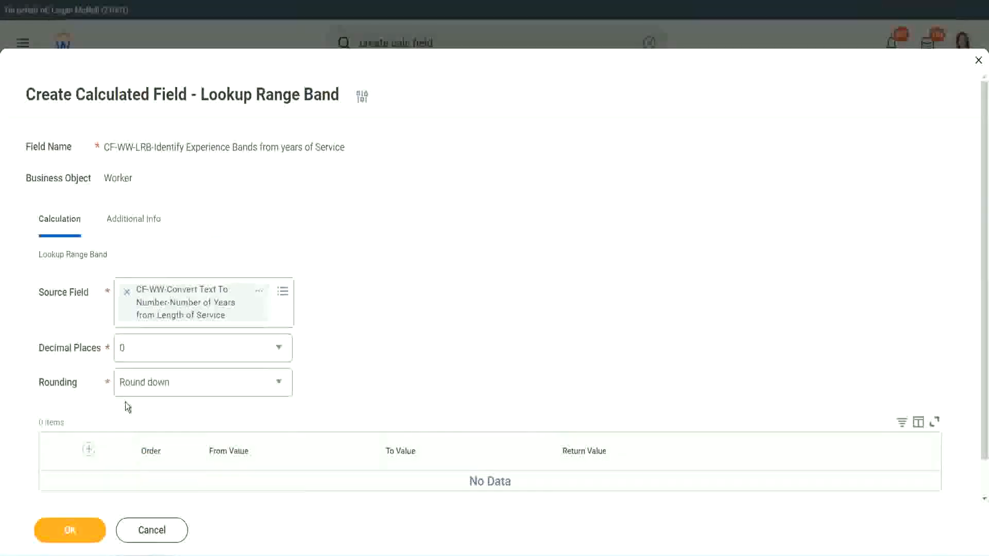
left_click(158, 386)
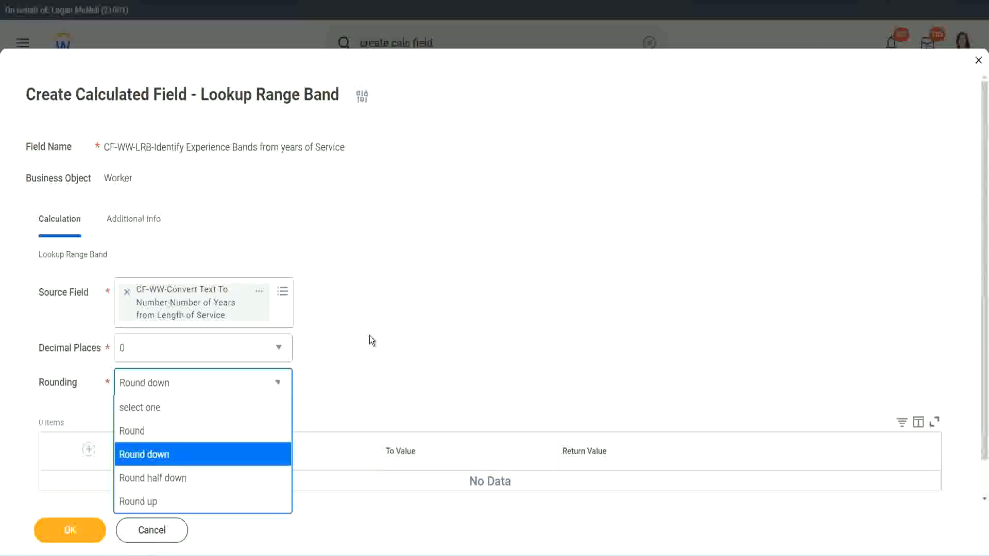
left_click(348, 379)
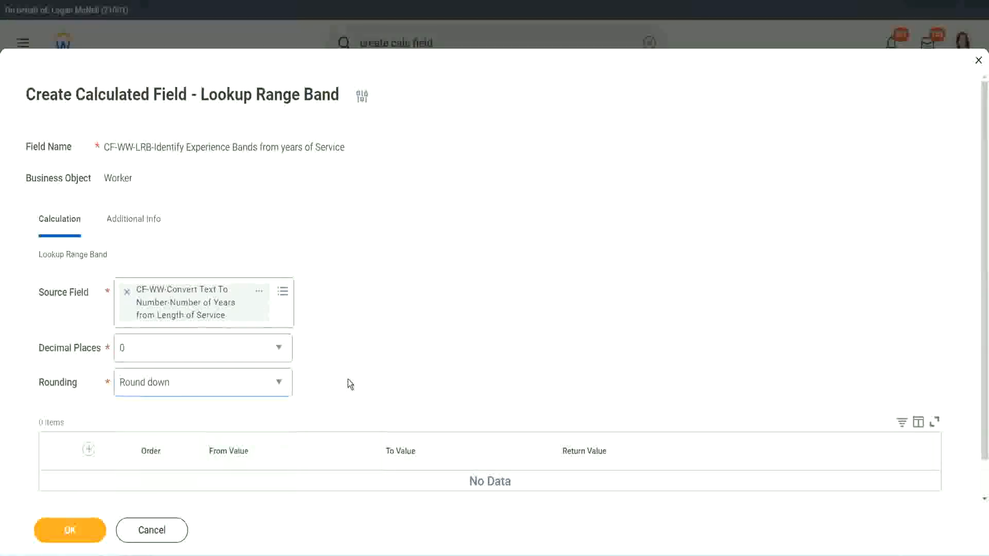
left_click(166, 381)
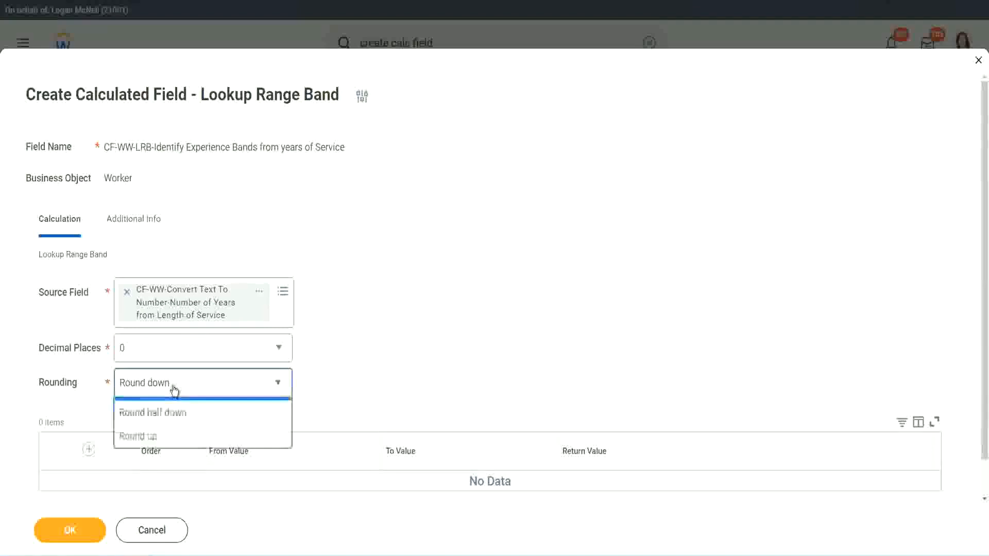
left_click(164, 432)
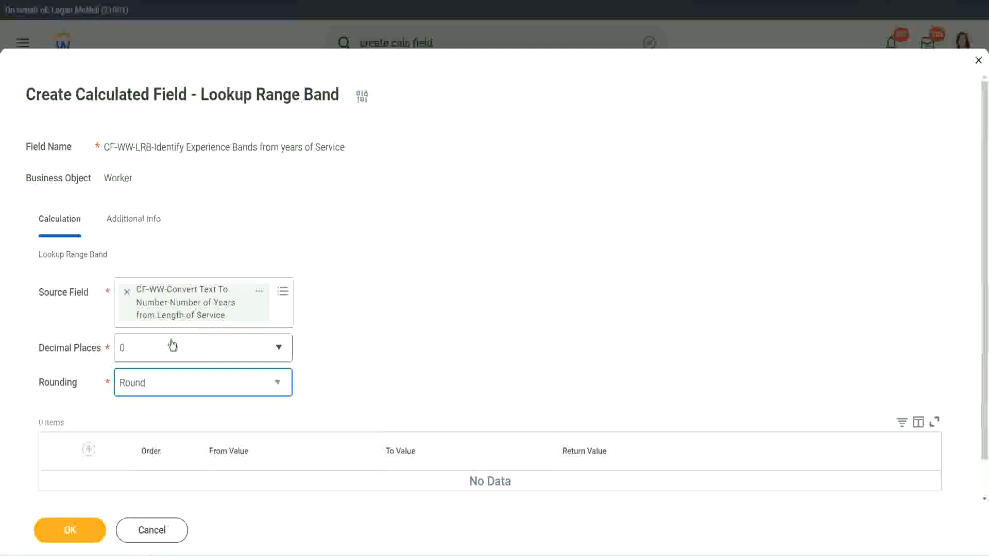
- Add a first range row from 0 to 7 with the return value Amateur
left_click(89, 451)
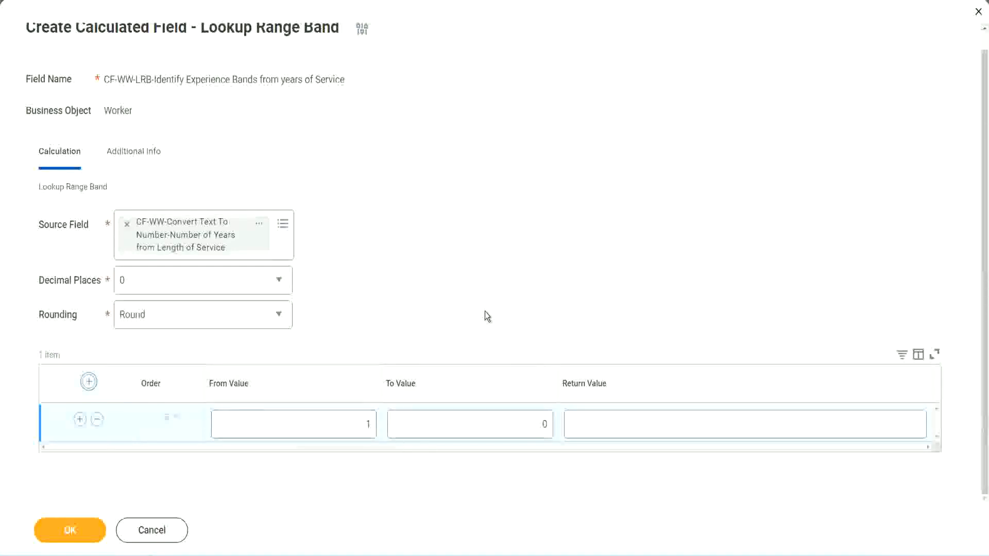
left_click(362, 427)
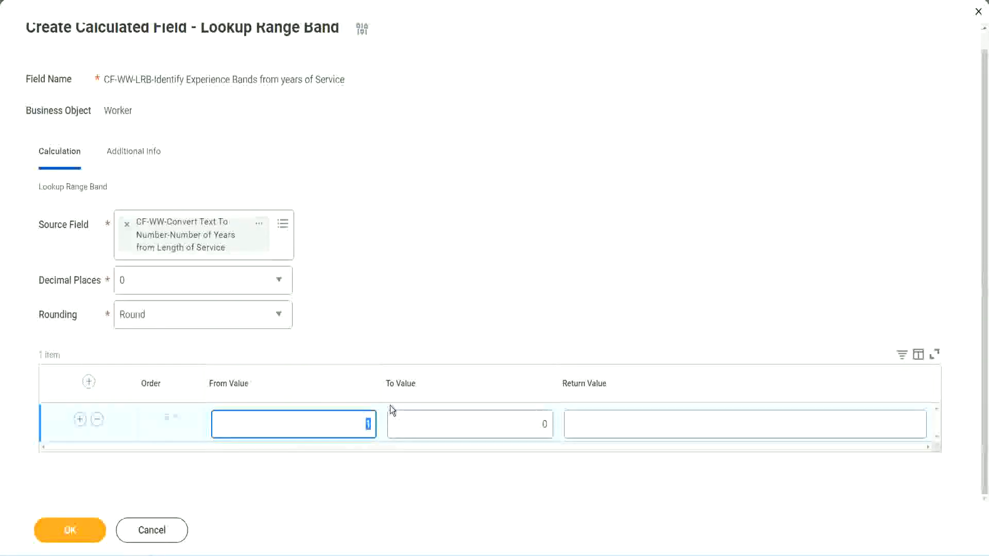
type("0")
key("Tab")
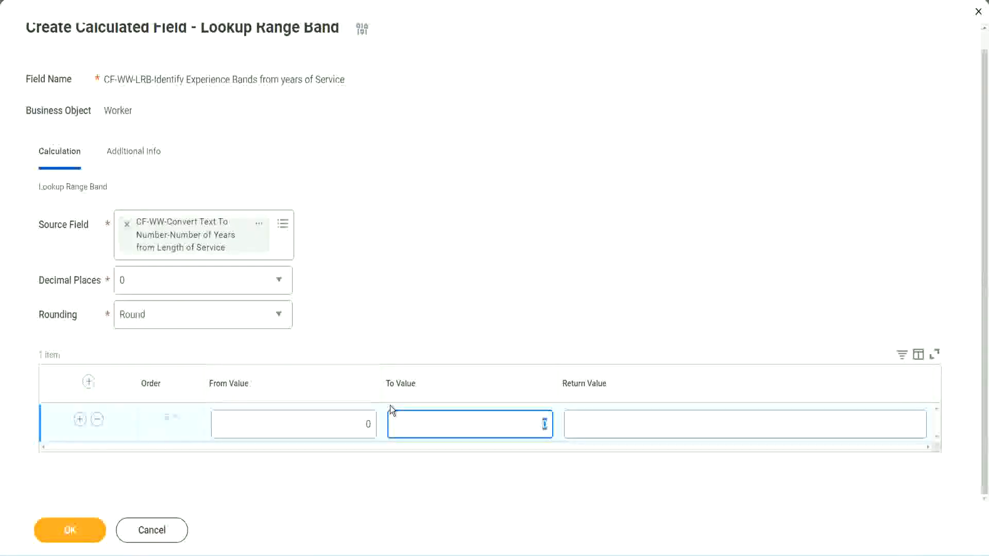
type("7")
key("Tab")
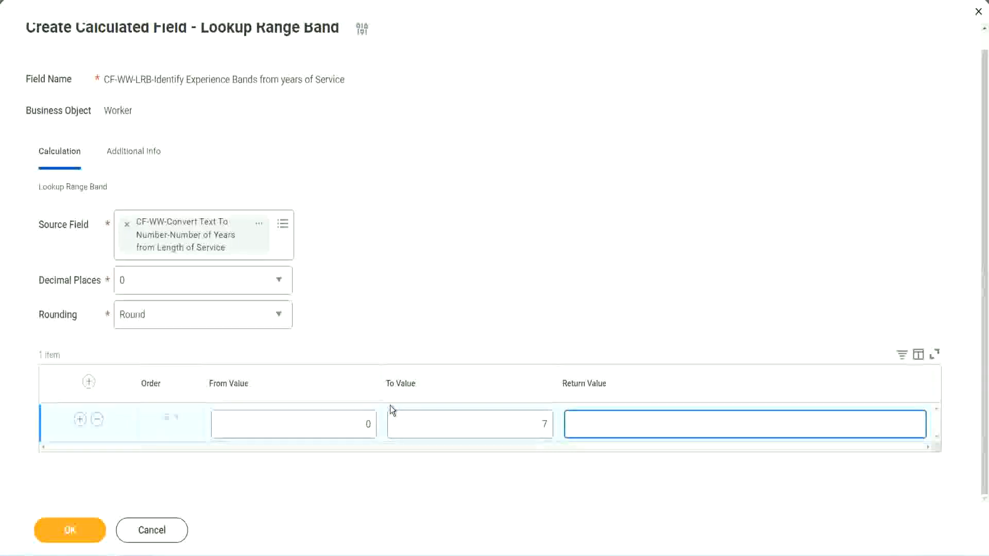
type("Amateur")
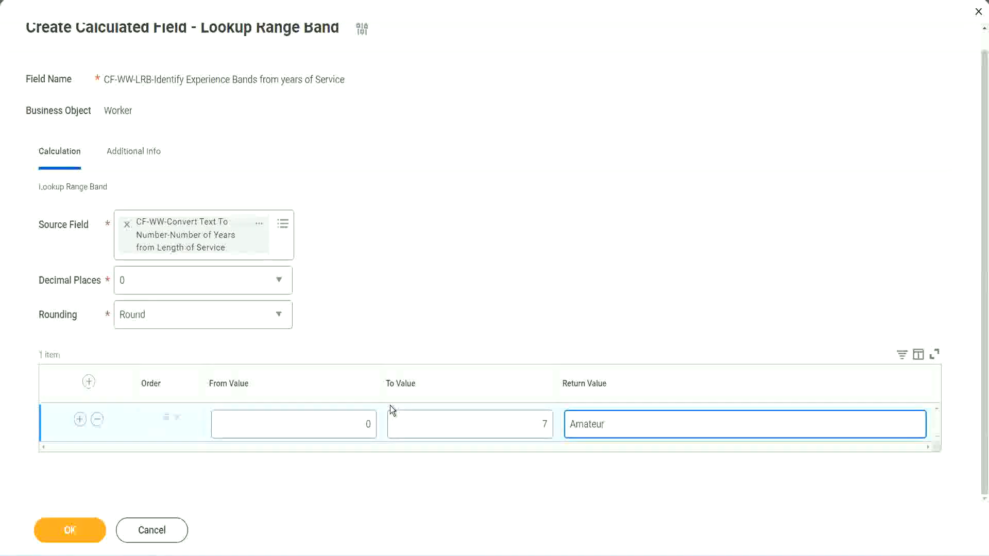
left_click(343, 433)
left_click(529, 416)
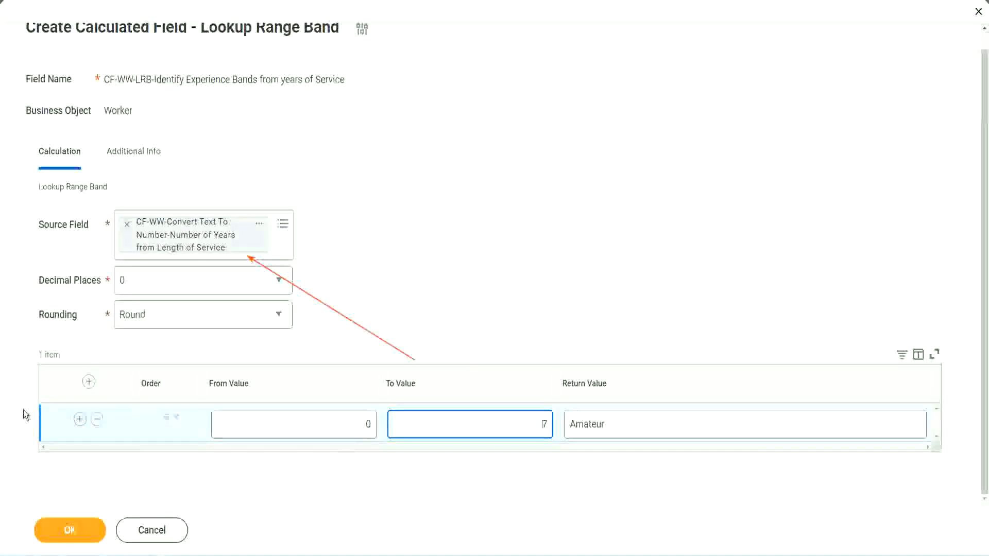
- Add a second range row from 8 to 15 with the return value Experienced
left_click(80, 420)
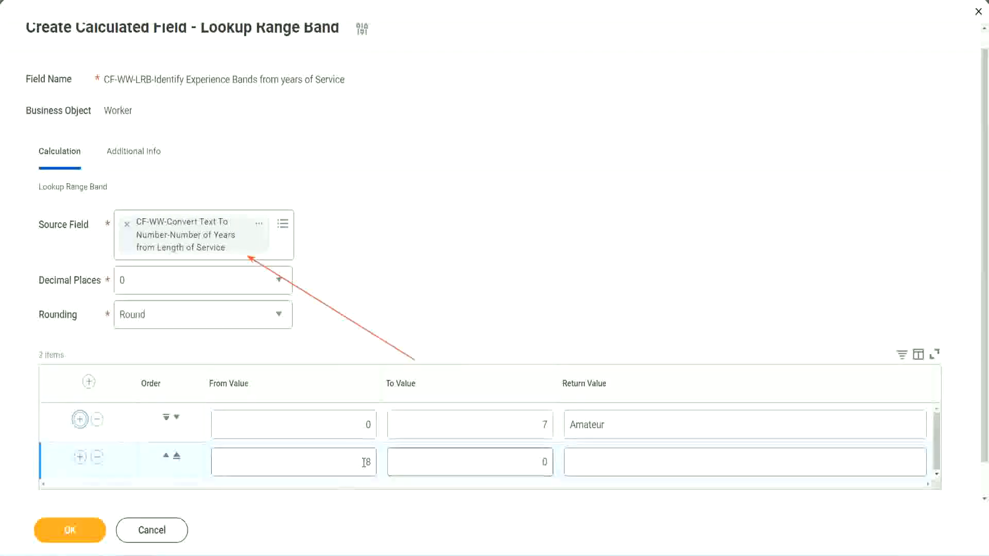
left_click(369, 462)
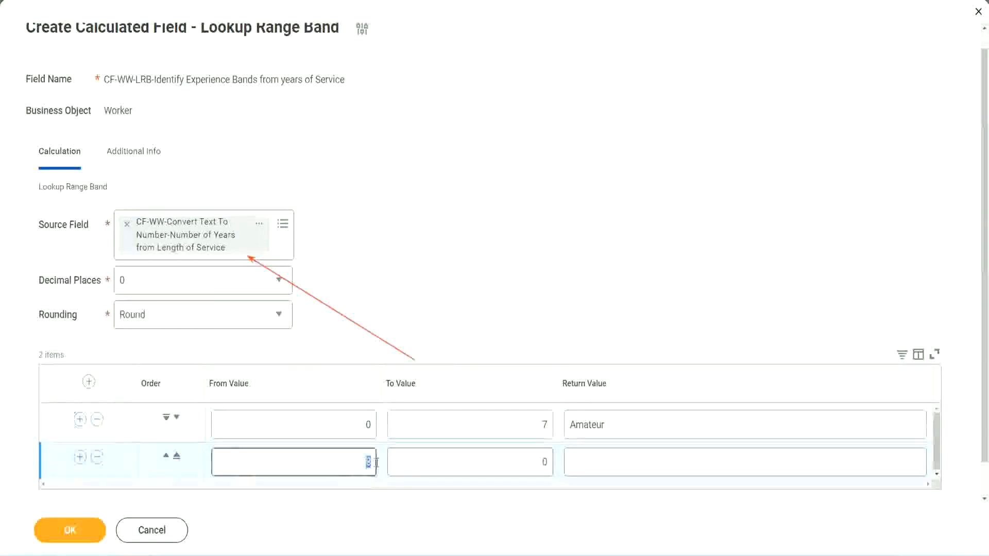
left_click(361, 428)
left_click(537, 428)
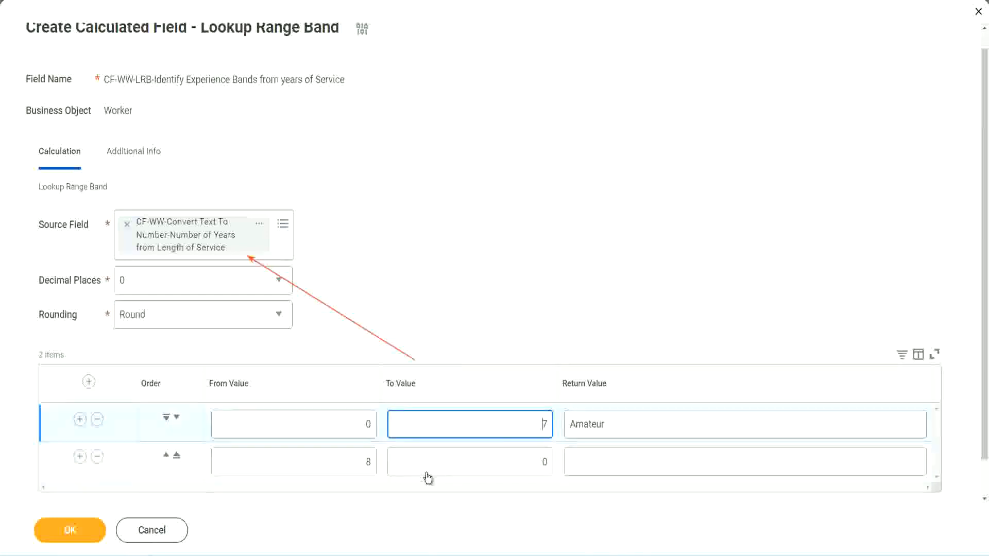
left_click(350, 463)
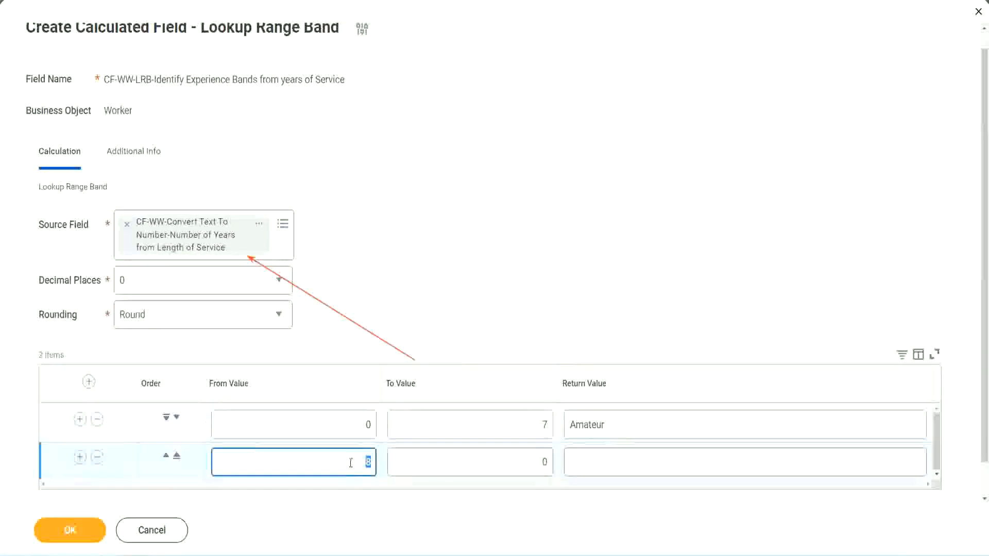
left_click(536, 462)
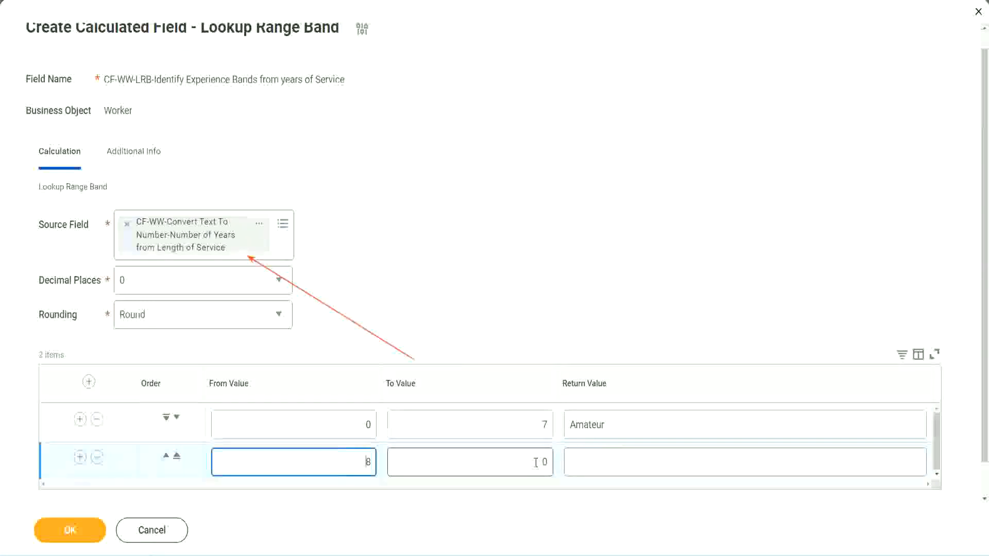
left_click(535, 462)
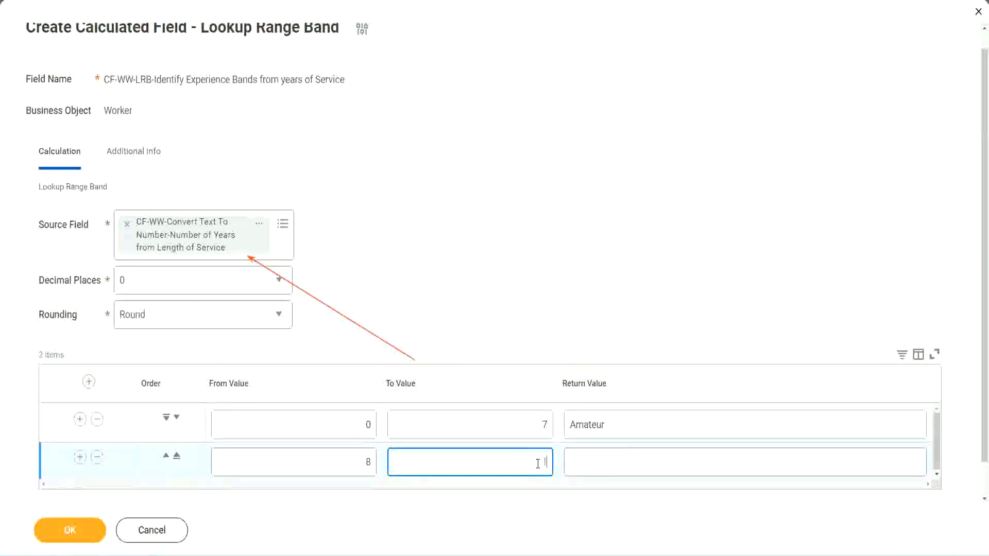
type("15")
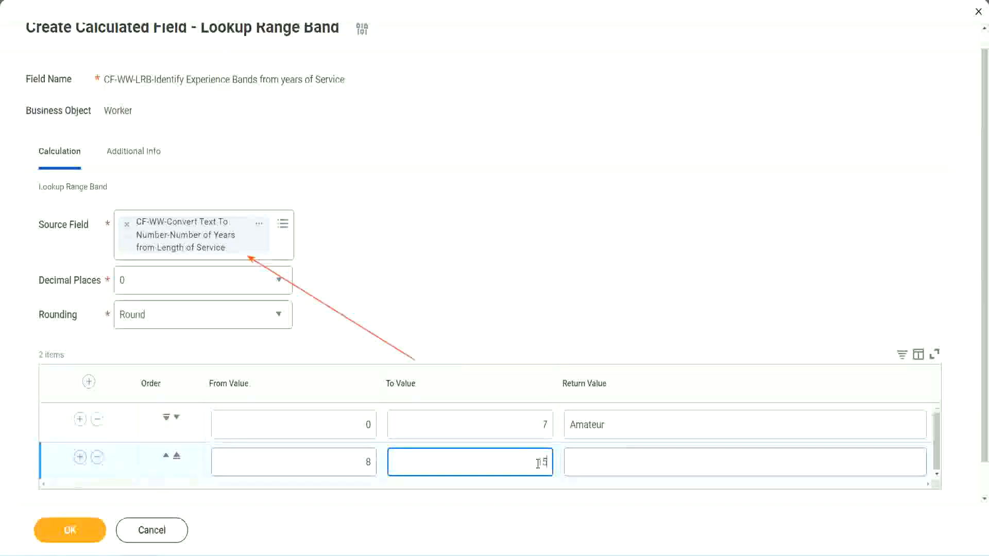
left_click(610, 459)
type("Ex")
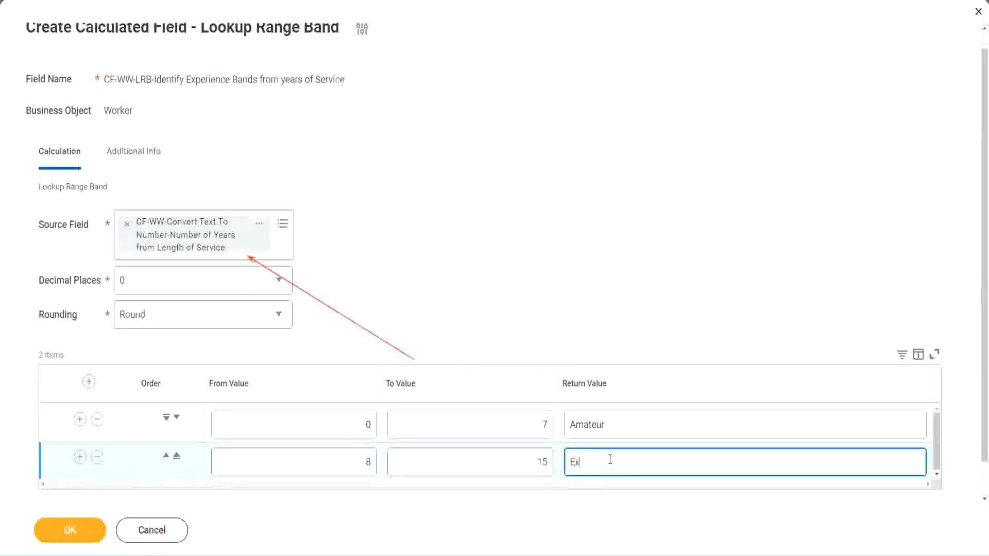
type("perienced")
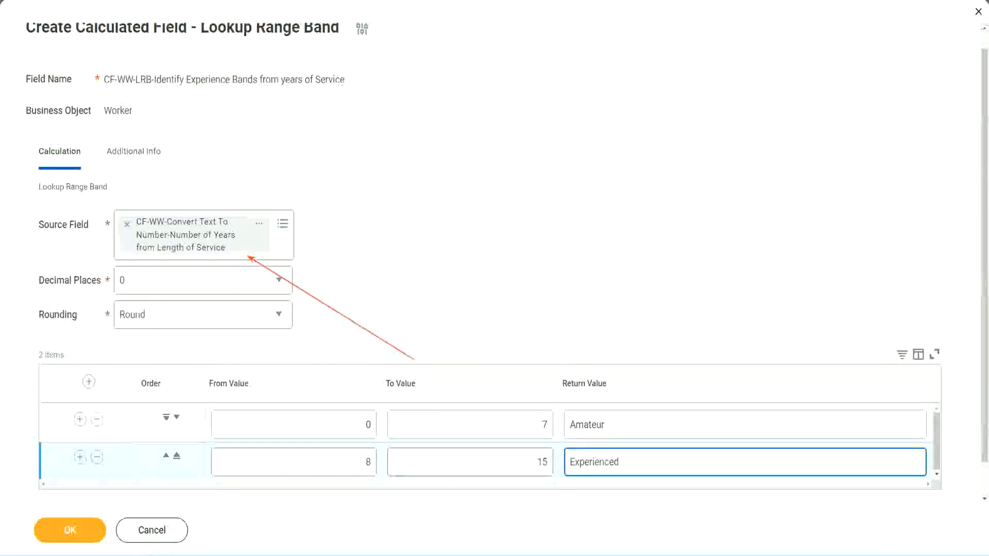
- Add a third range row from 16 to 30 with the return value Senior
left_click(80, 456)
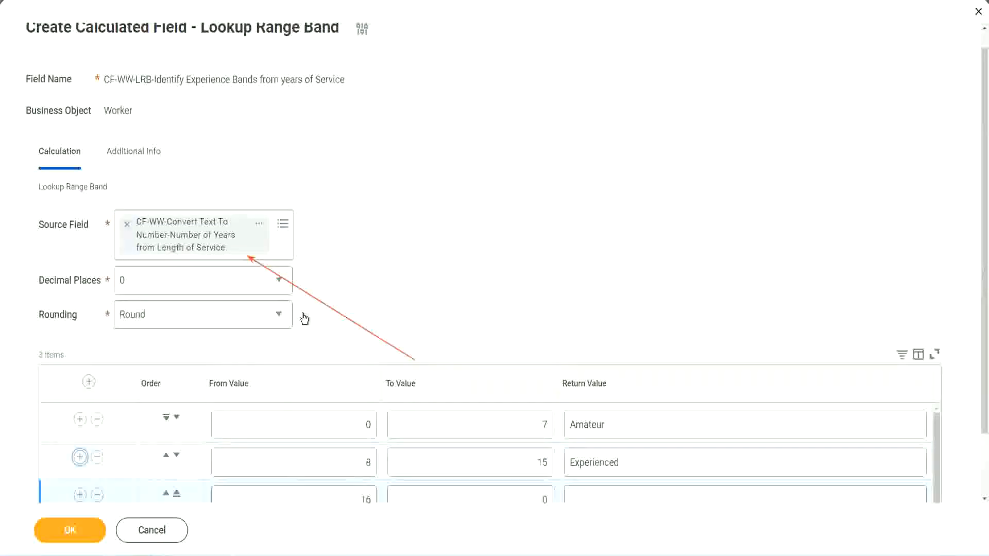
scroll(304, 318, "down", 2)
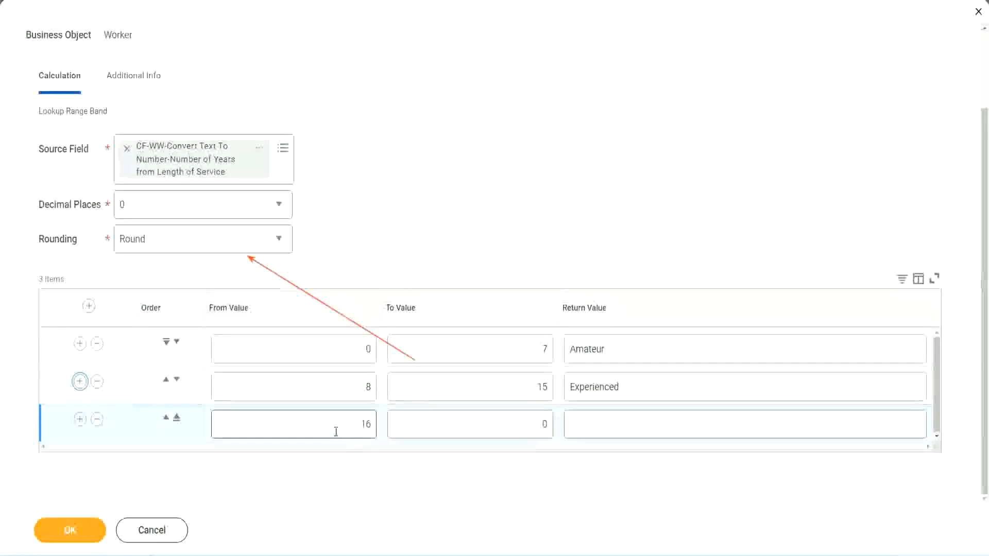
left_click(497, 425)
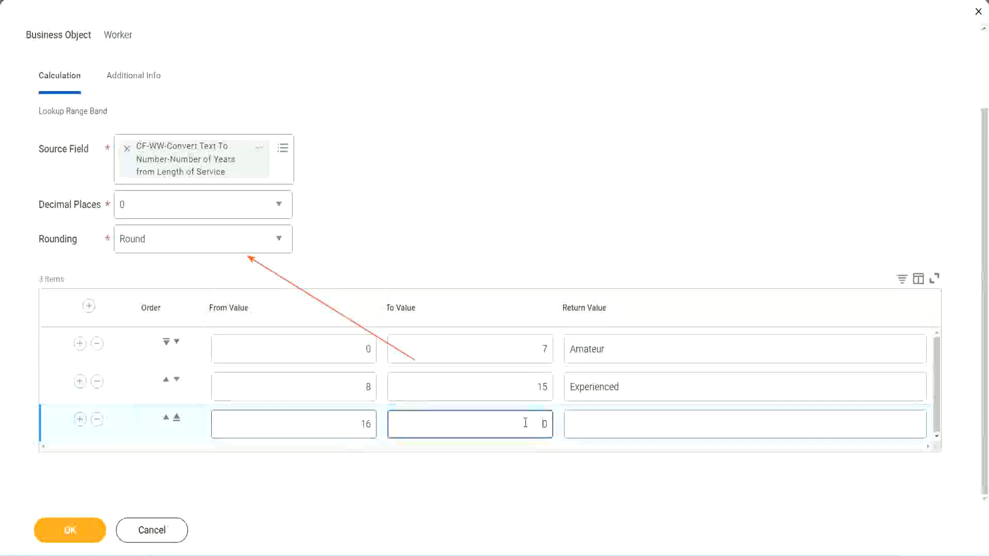
type("3")
key("Tab")
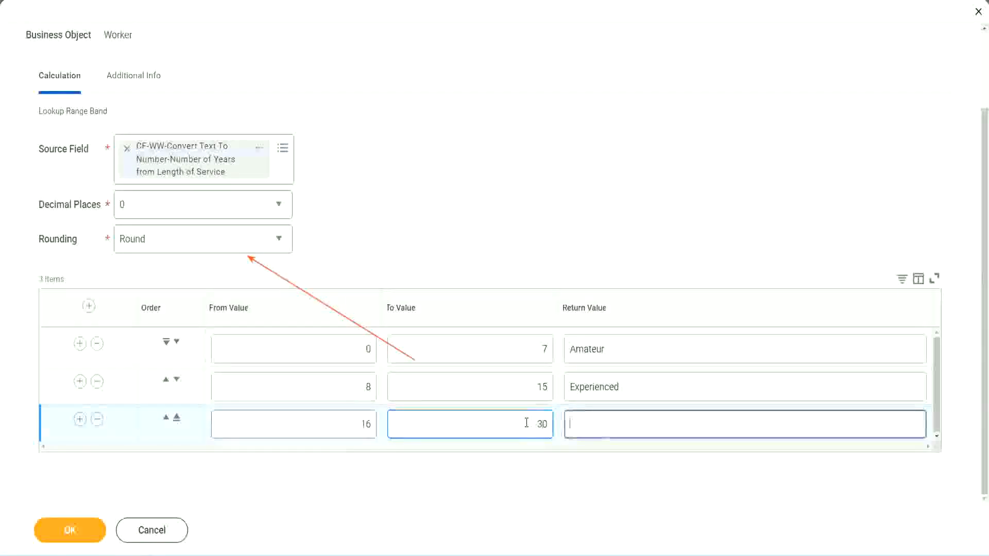
type("L")
key("BackSpace")
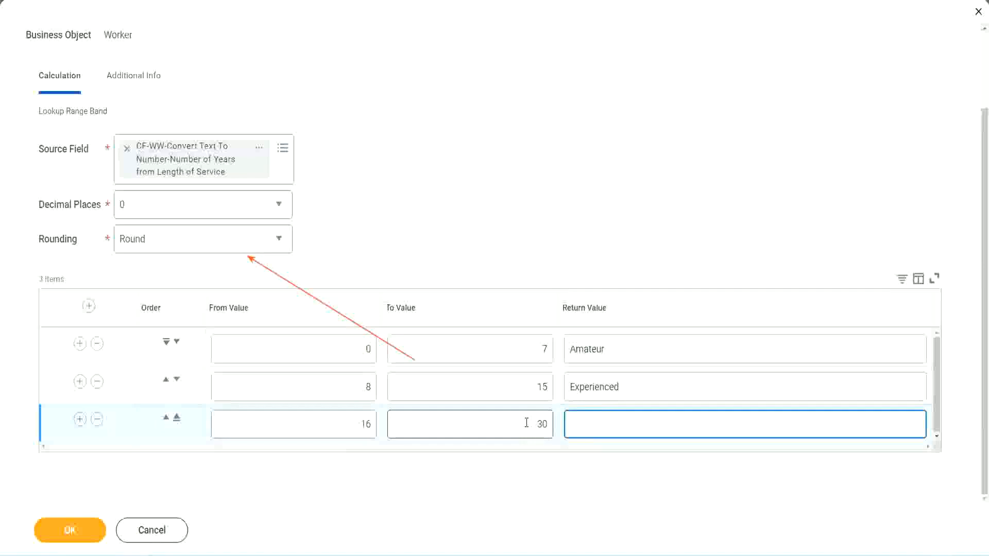
type("Senior")
- Add a fourth range row from 31 to 1000 with the return value Legend
left_click(79, 419)
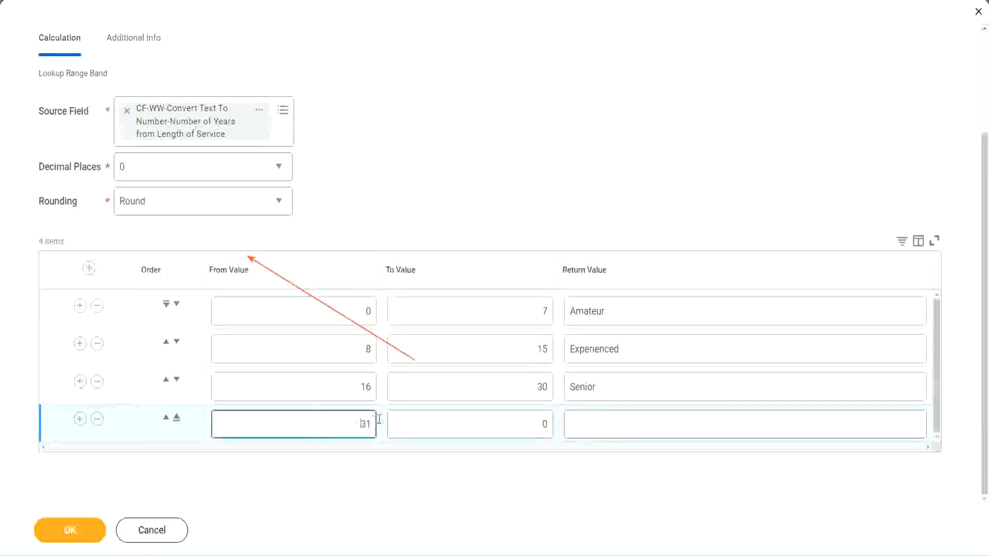
double_click(332, 418)
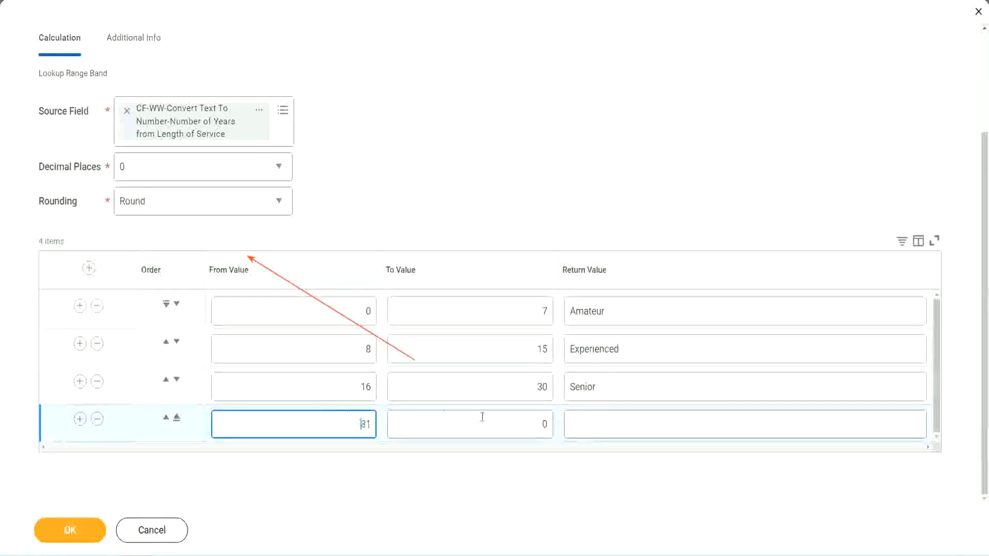
left_click(533, 425)
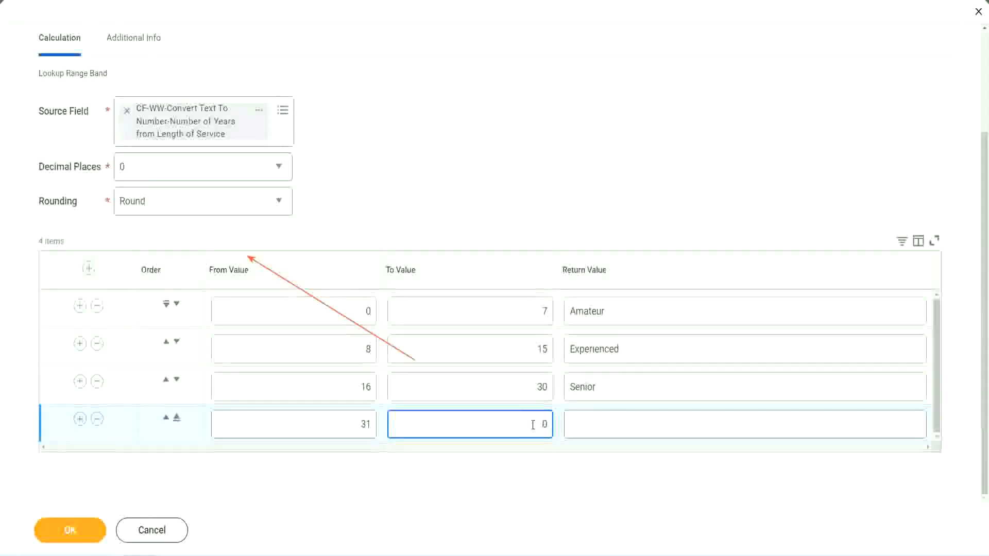
type("1000")
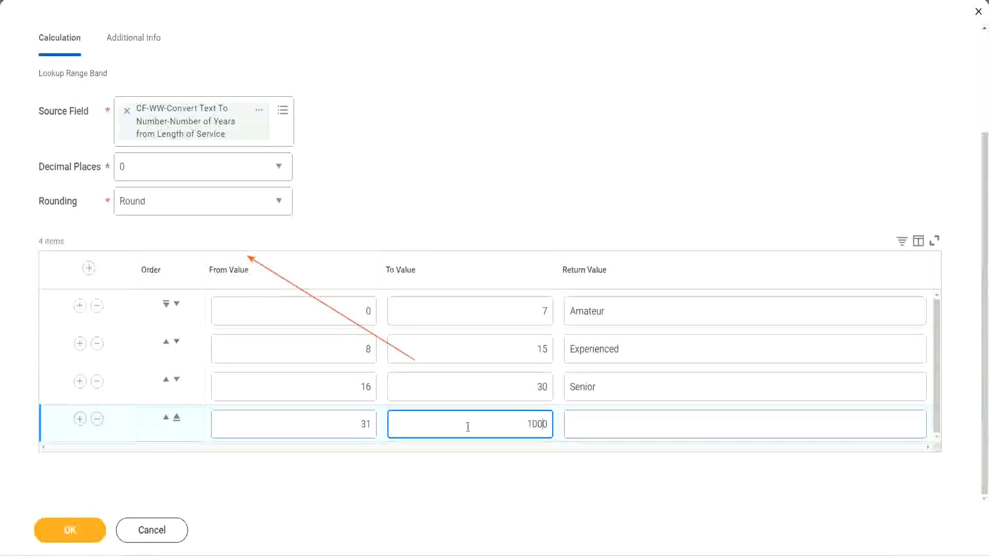
left_click_drag(515, 415, 574, 417)
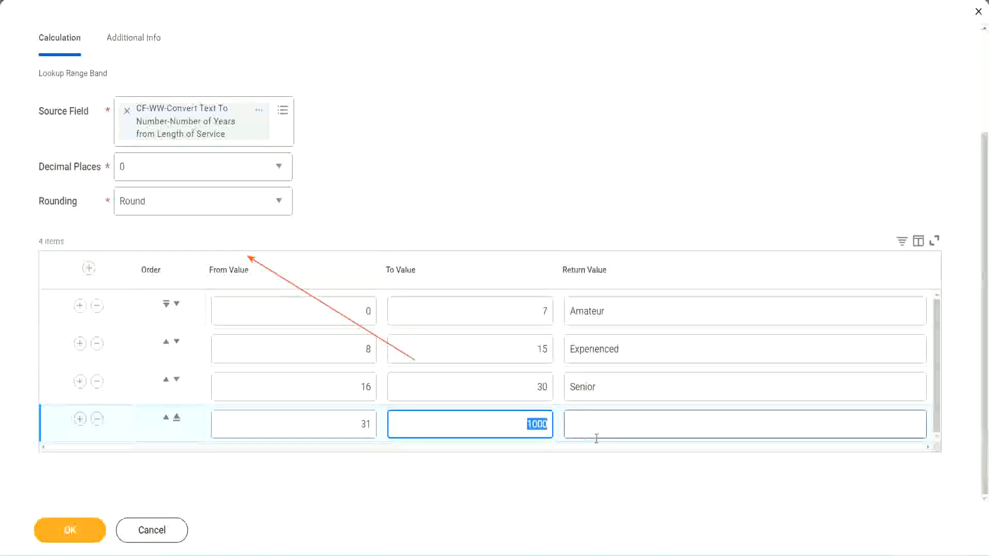
left_click(532, 418)
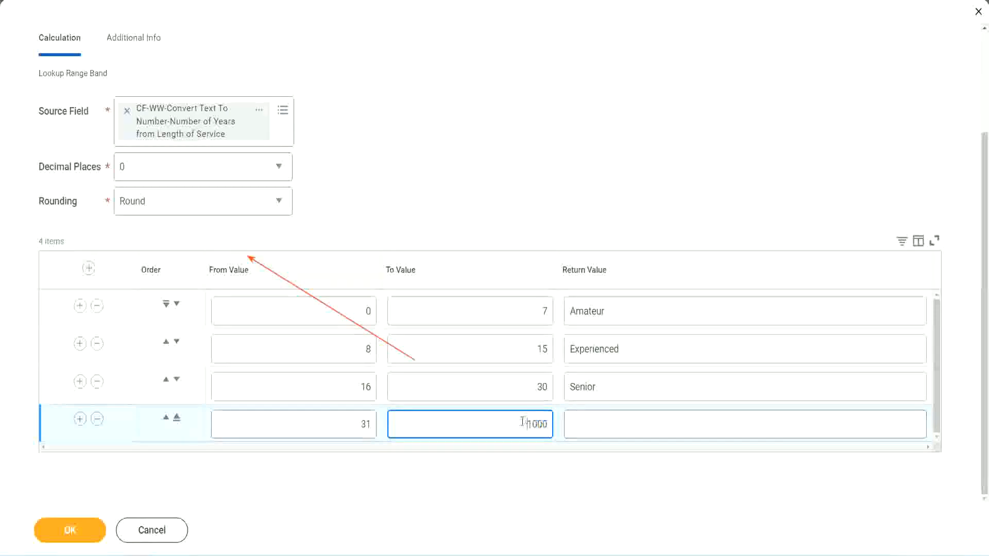
double_click(552, 421)
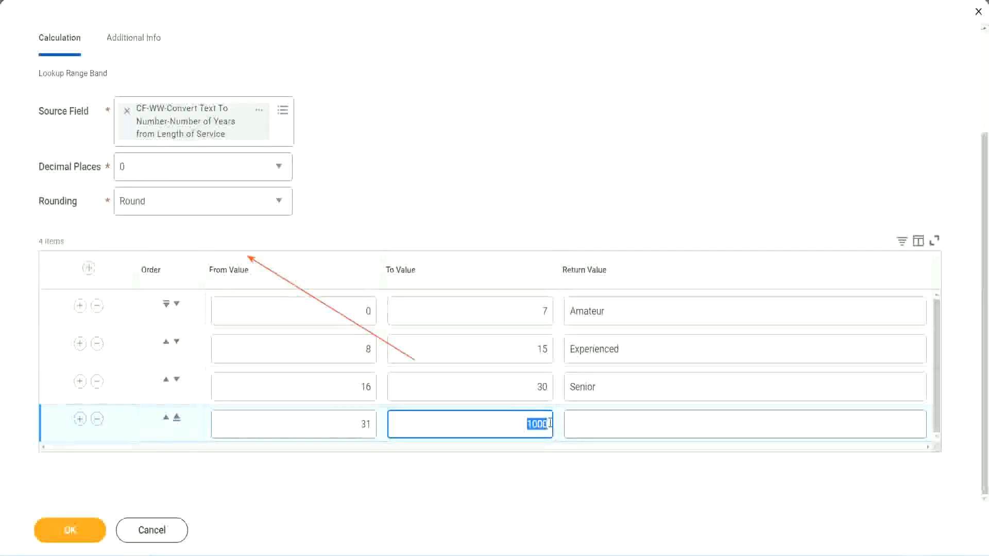
left_click(617, 425)
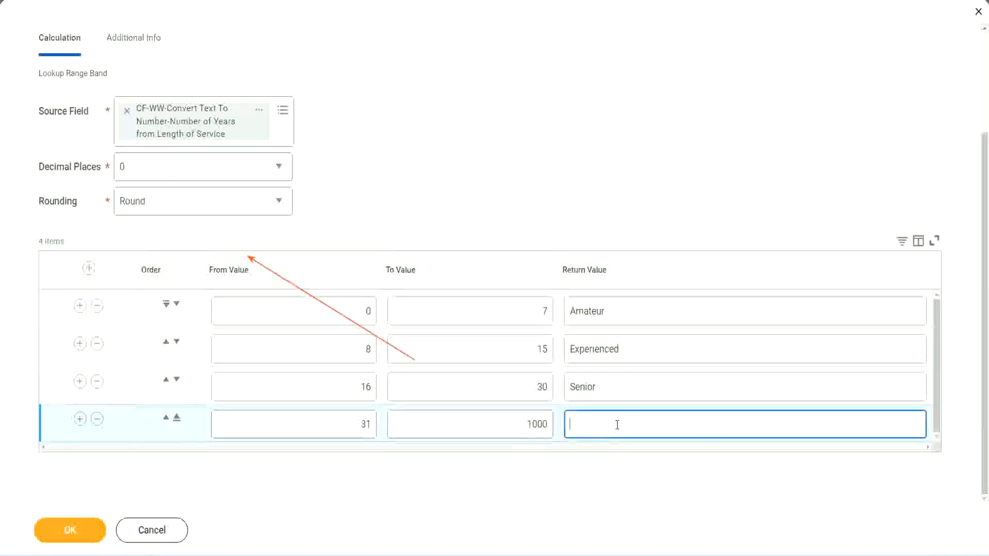
type("Legend")
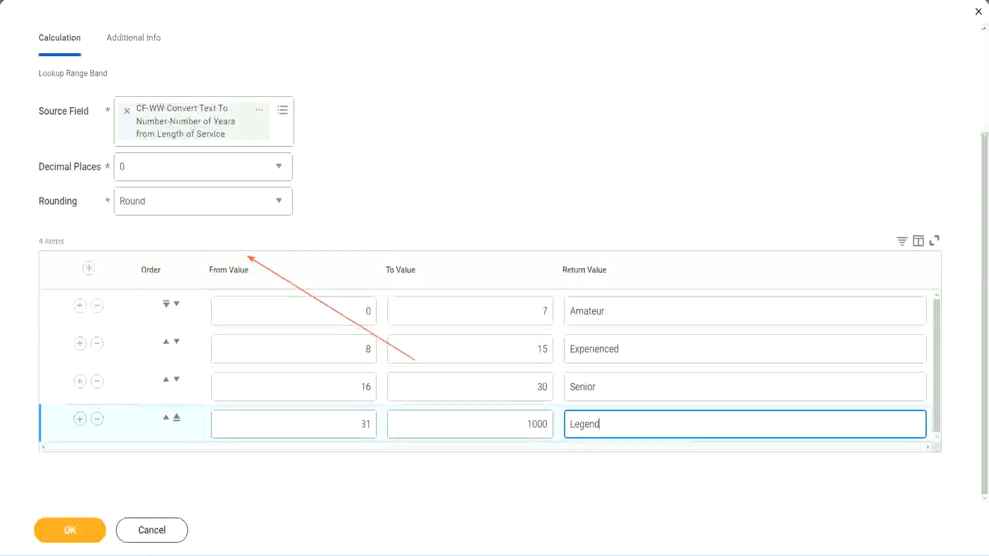
left_click(462, 174)
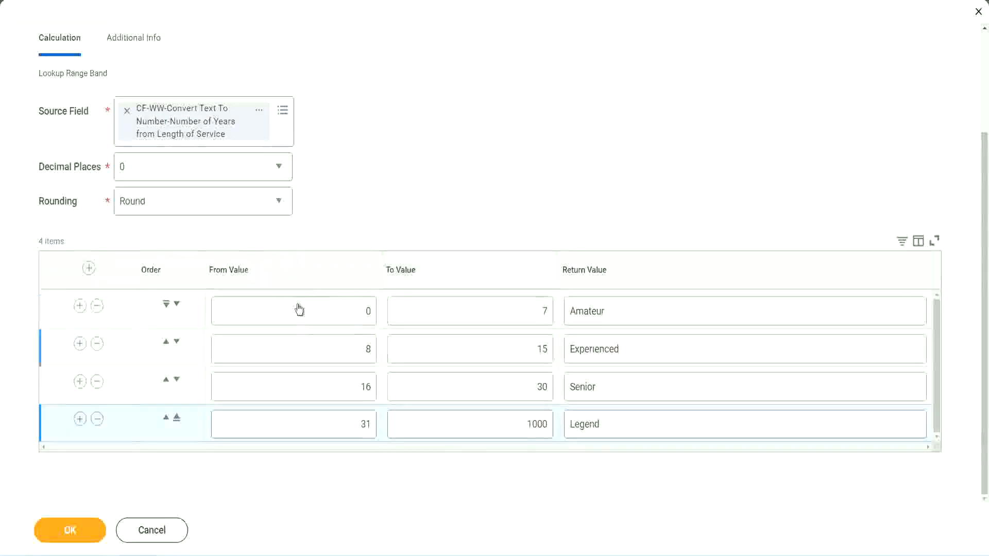
- Review the From and To values and the return value of each of the four range rows
double_click(642, 310)
double_click(639, 350)
double_click(625, 395)
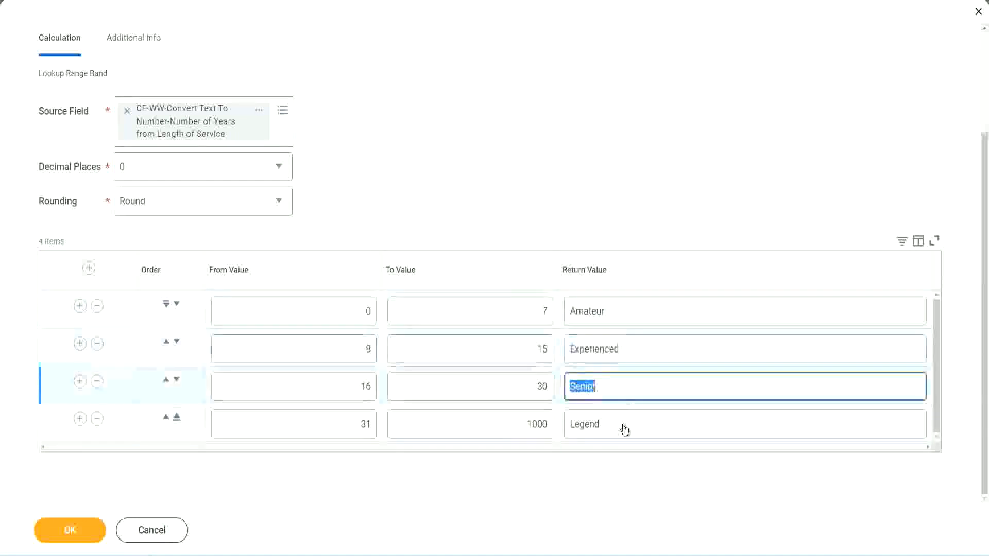
double_click(624, 426)
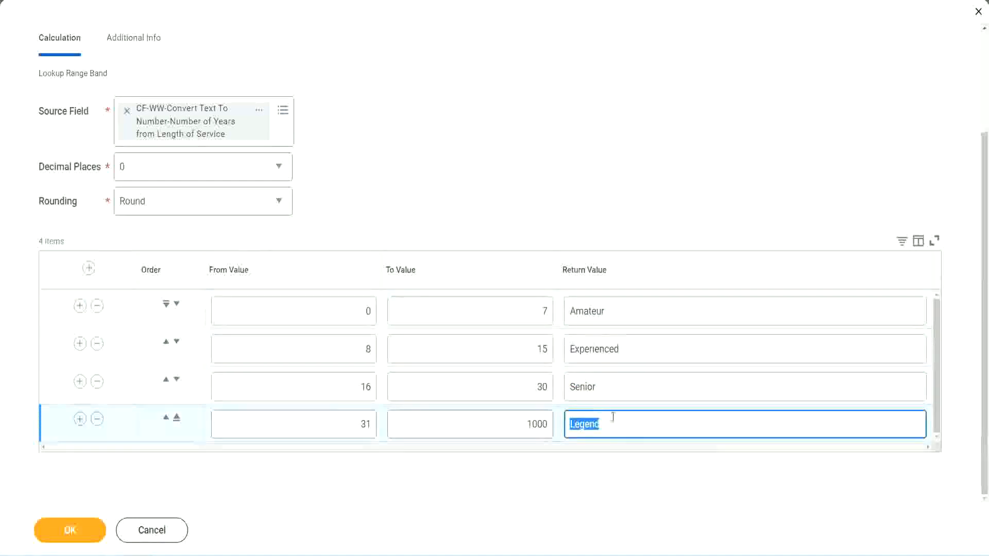
double_click(315, 312)
left_click(507, 303)
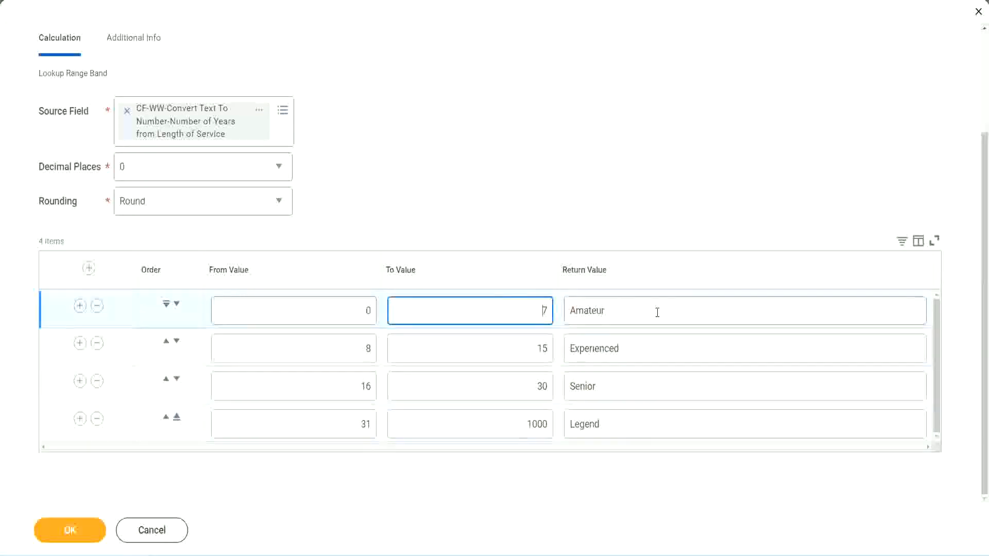
left_click(651, 311)
double_click(638, 347)
double_click(626, 390)
double_click(622, 423)
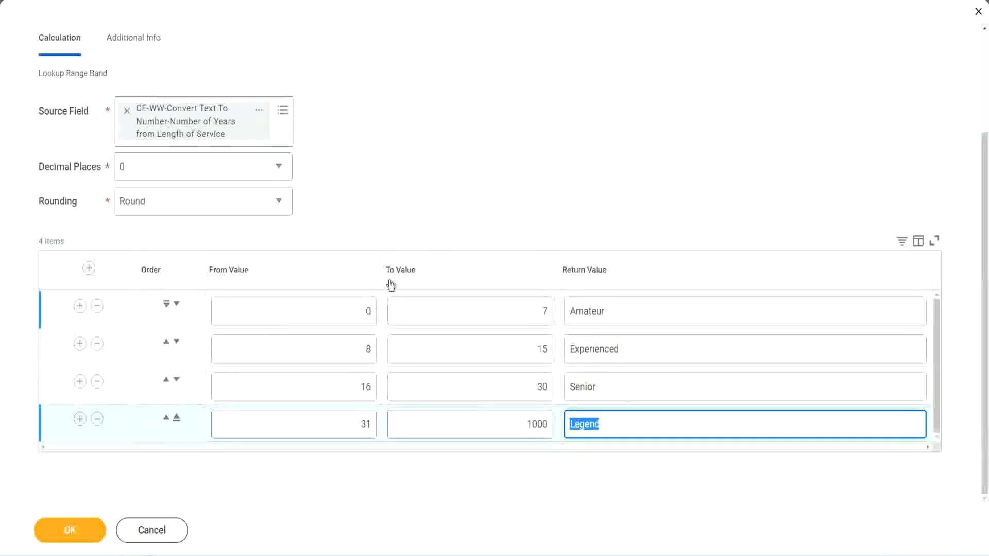
left_click(458, 216)
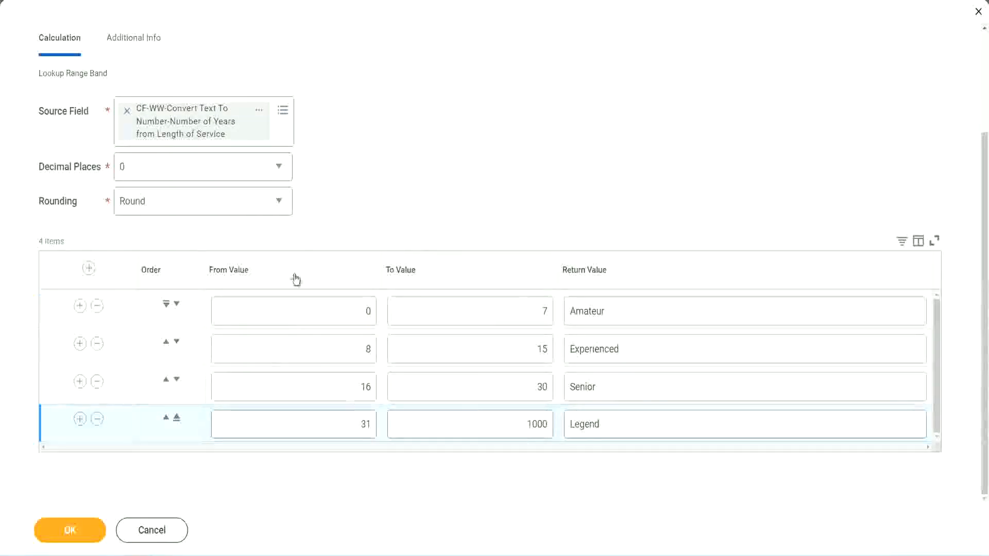
- Save the Lookup Range Band calculated field and copy its field name from the save confirmation
left_click(69, 528)
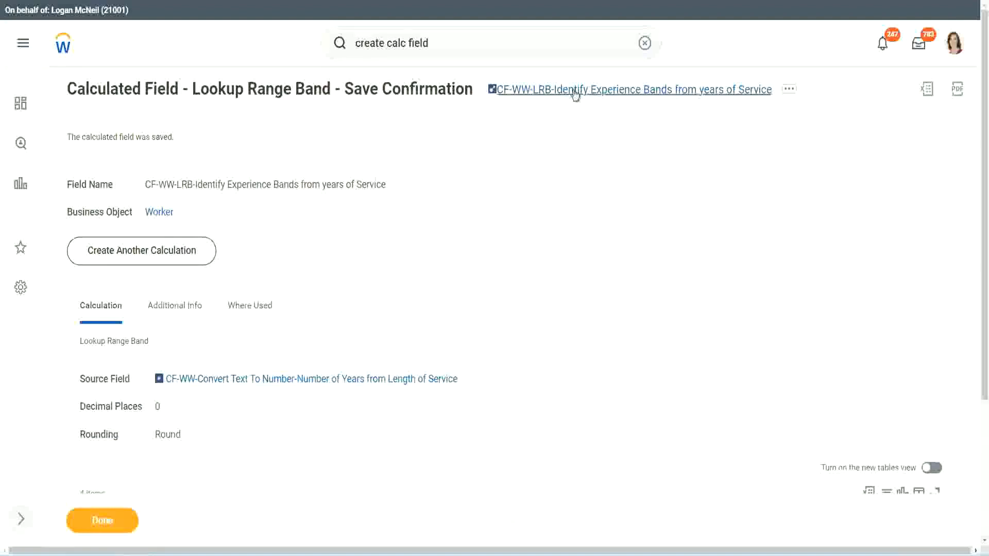
right_click(571, 98)
left_click(586, 153)
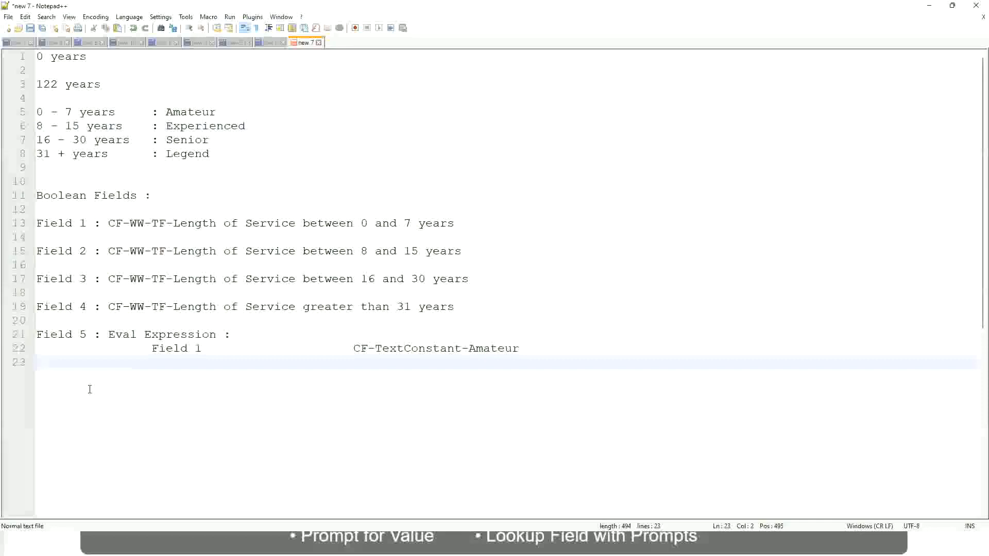
- Add the amount 10,000 USD on a new line a few blank lines below the Field 5 notes
key("Return")
key("Return")
key("Return")
key("Left")
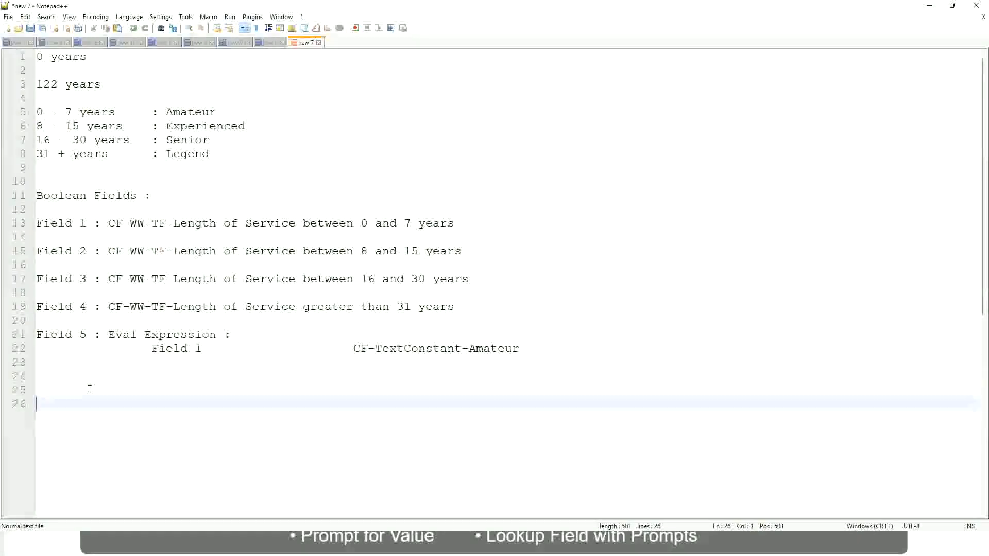
type("10,000 USD")
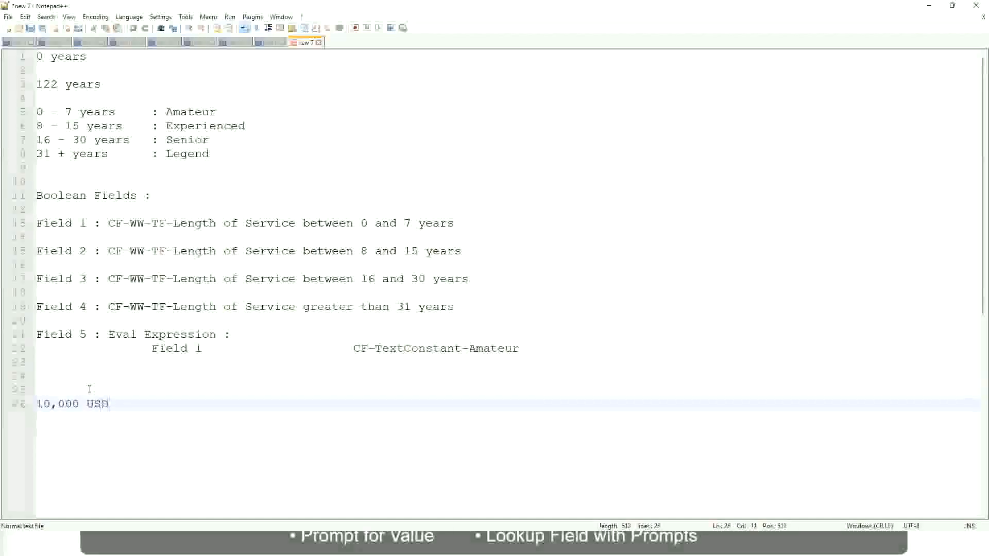
- Add the upper amount 1,000,000 USD on the same line, spaced well apart from 10,000 USD
key("Tab")
key("Tab")
key("Tab")
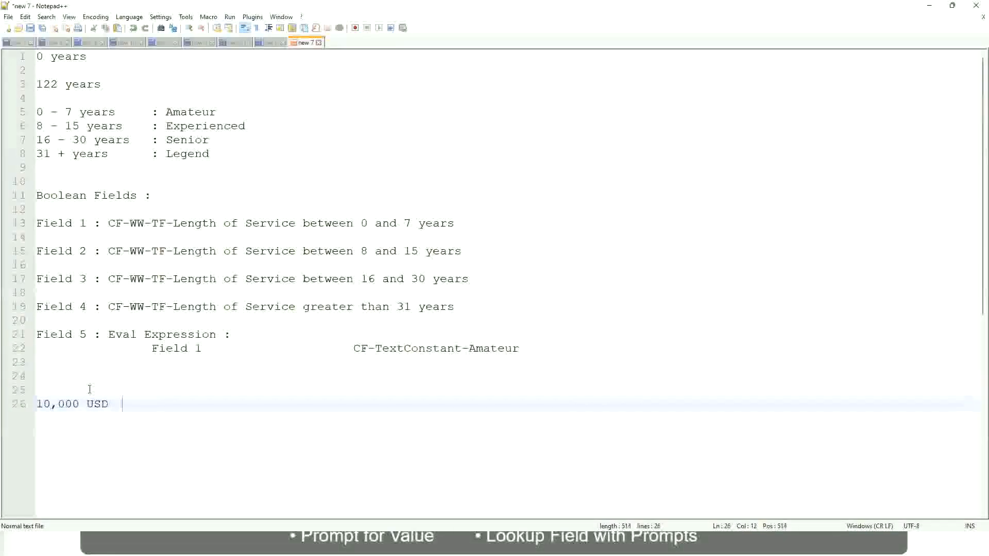
key("Tab")
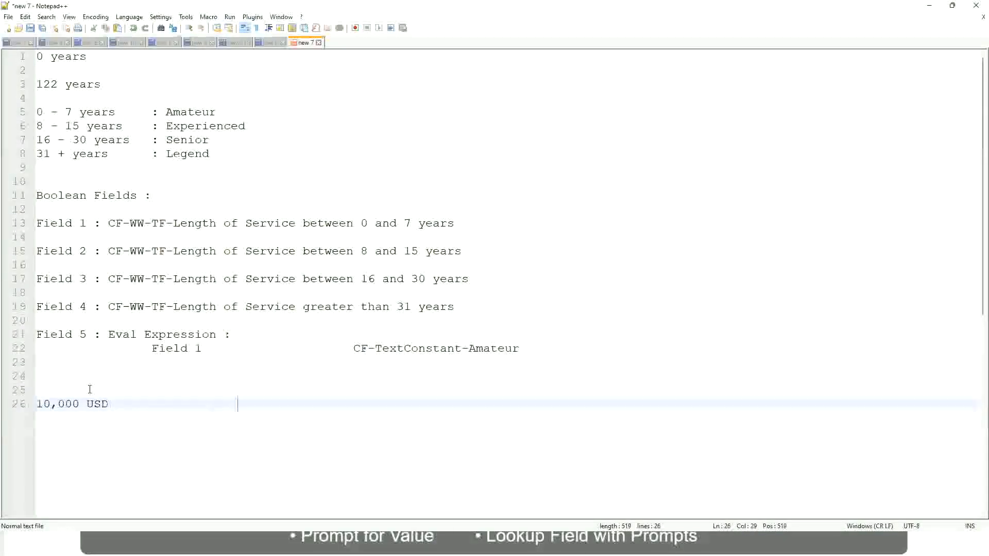
type("1,000,000")
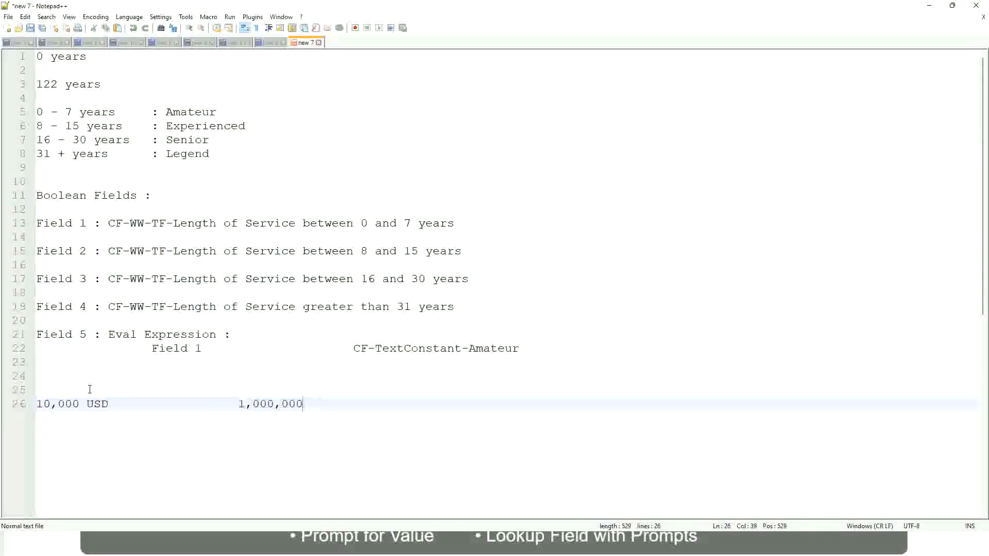
key("Left")
key("Left")
key("Left")
key("End")
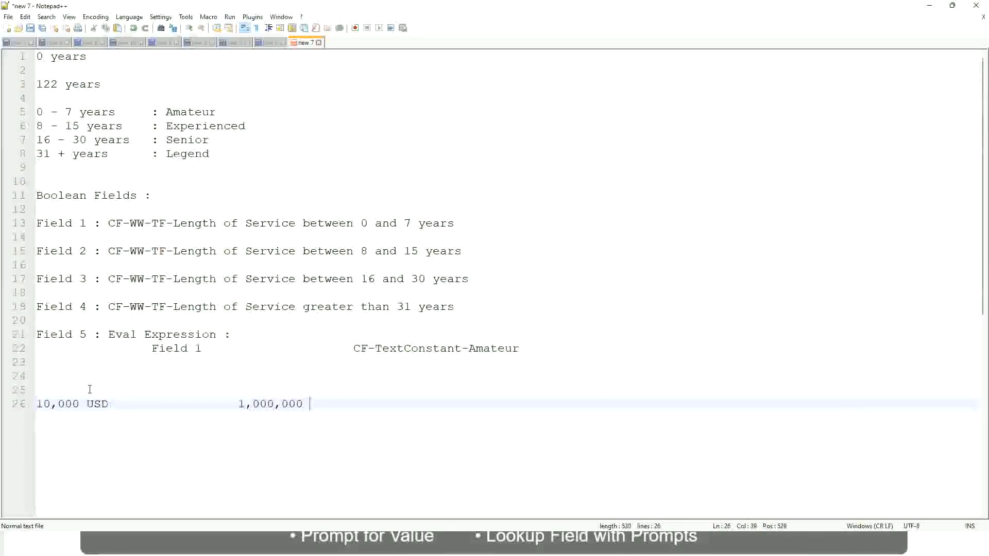
type("USD")
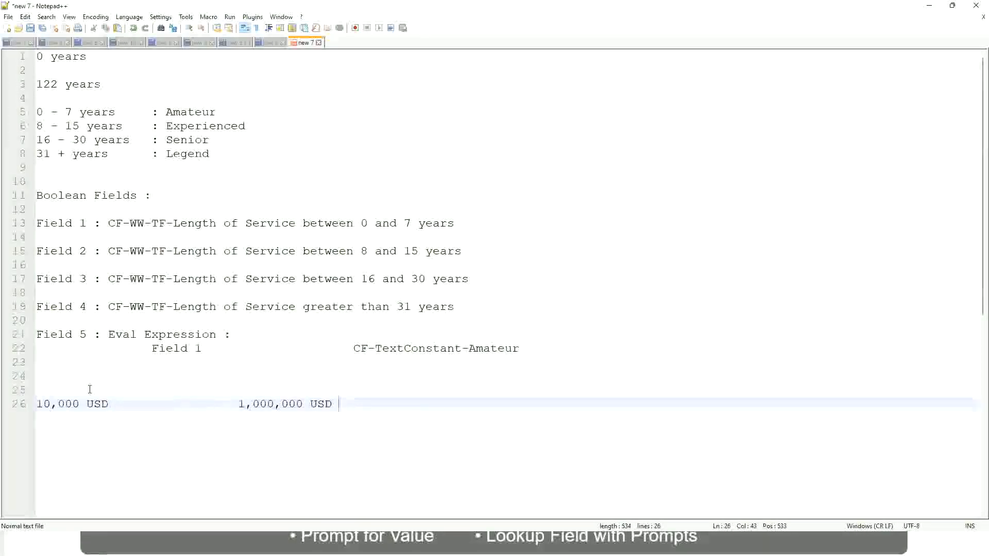
- Leave a blank line below the amounts and write the first band as "10 - 50,000 : Low"
key("Return")
key("Return")
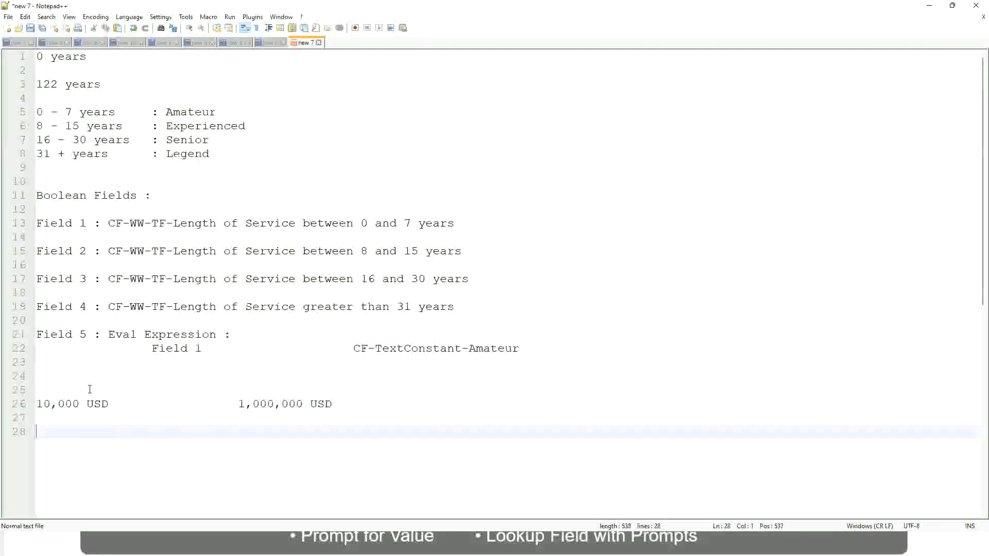
type("10 - 50,000")
key("Tab")
key("Tab")
key("Tab")
key("Tab")
type(": Low")
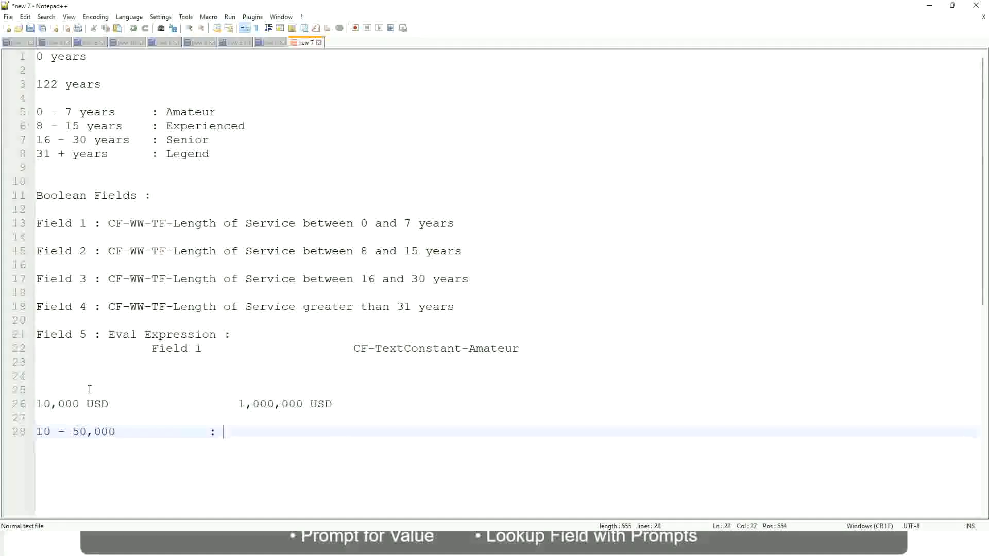
- Write the second band, "50,001 - 150,000 : Medium", directly below the Low band with its label aligned
key("Return")
key("Return")
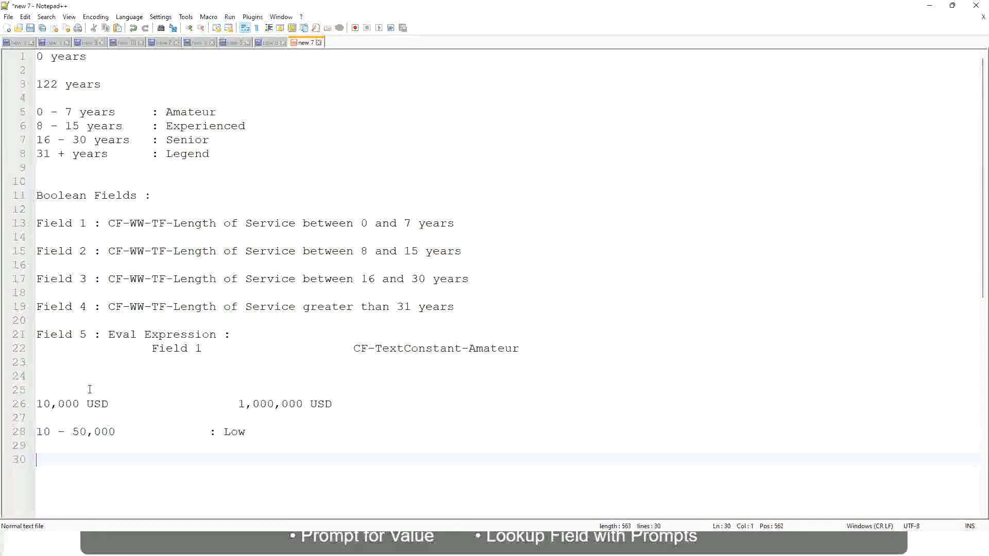
key("Up")
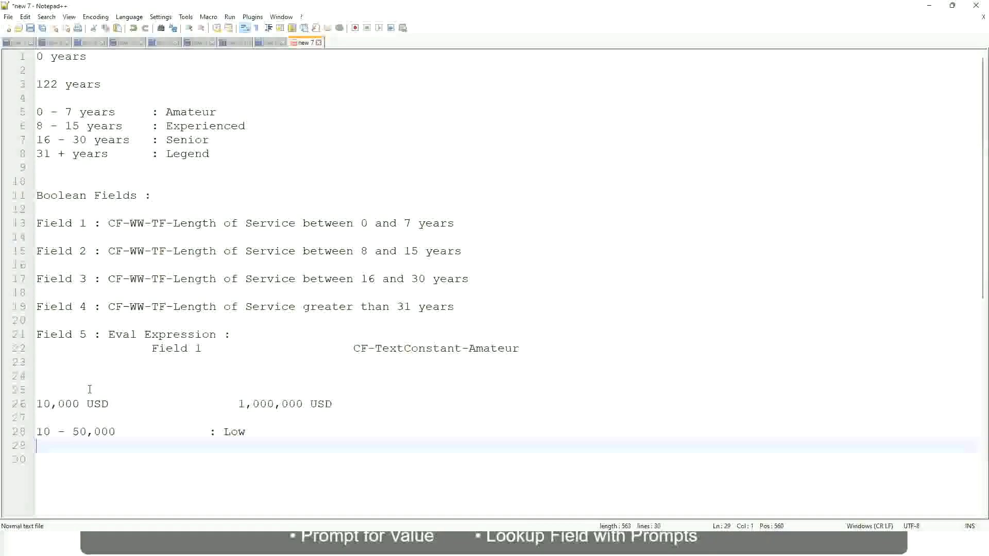
type("50,001 - 150,000")
key("Tab")
key("Tab")
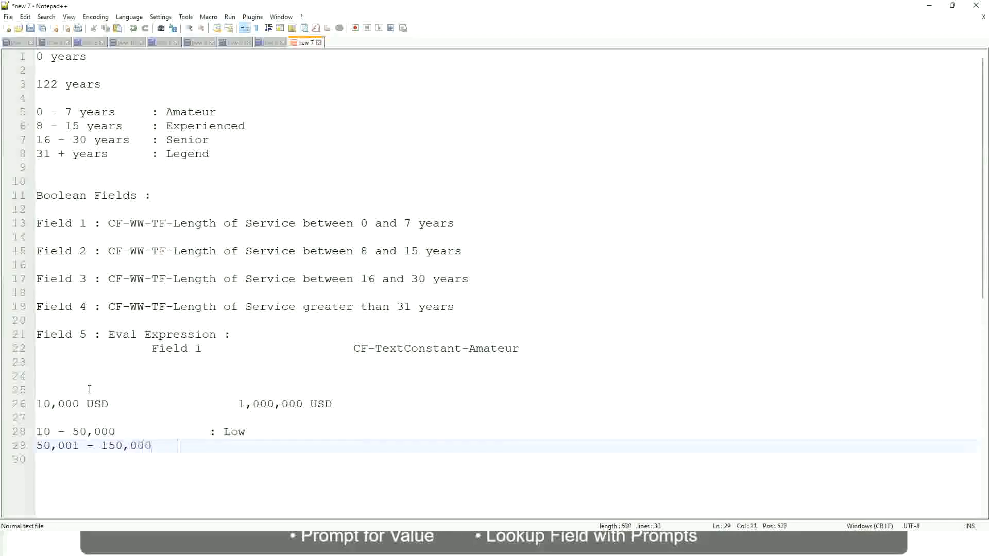
type(": Med")
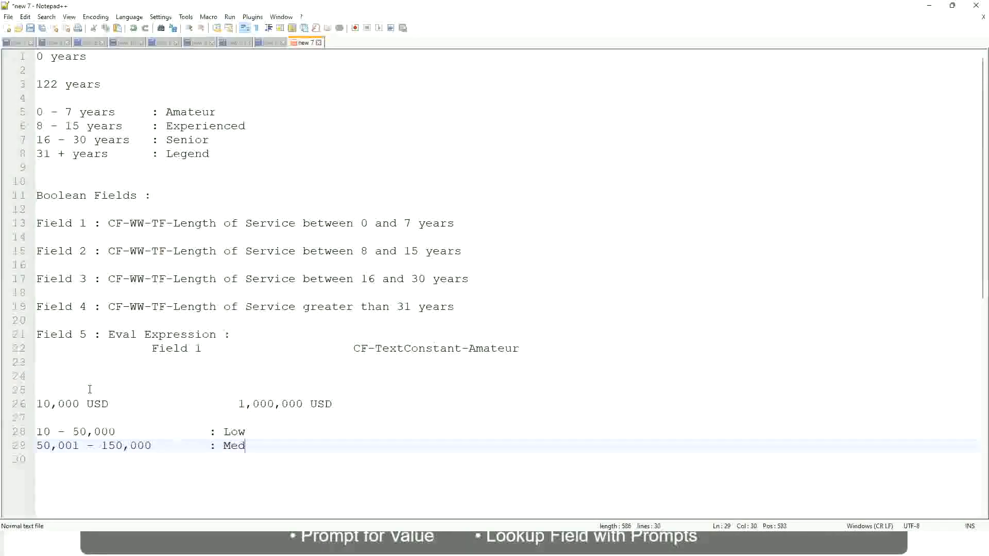
type("ium")
key("Return")
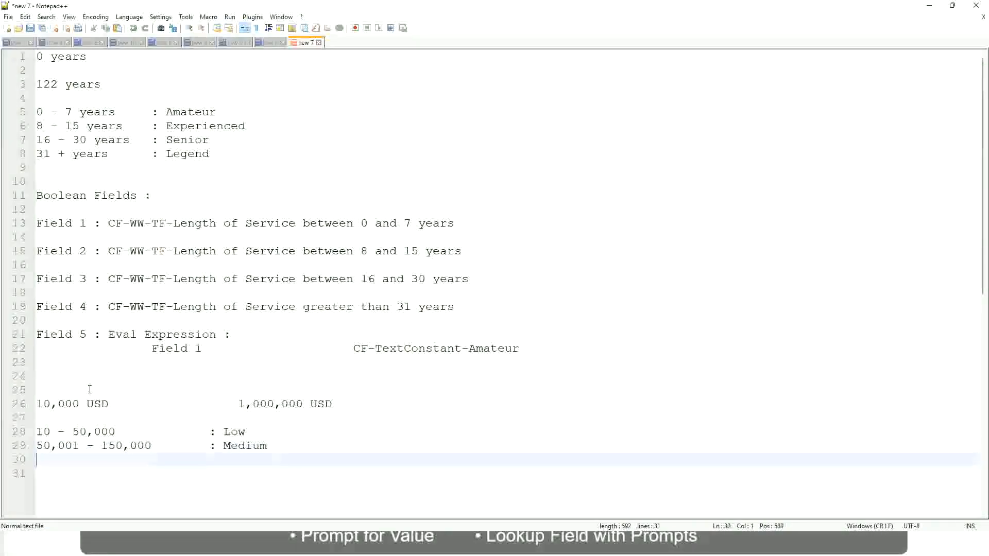
- Write the third band, "> 150,000 : High", below the Medium band with its label aligned
type("> 150,000")
key("Tab")
key("Tab")
key("Tab")
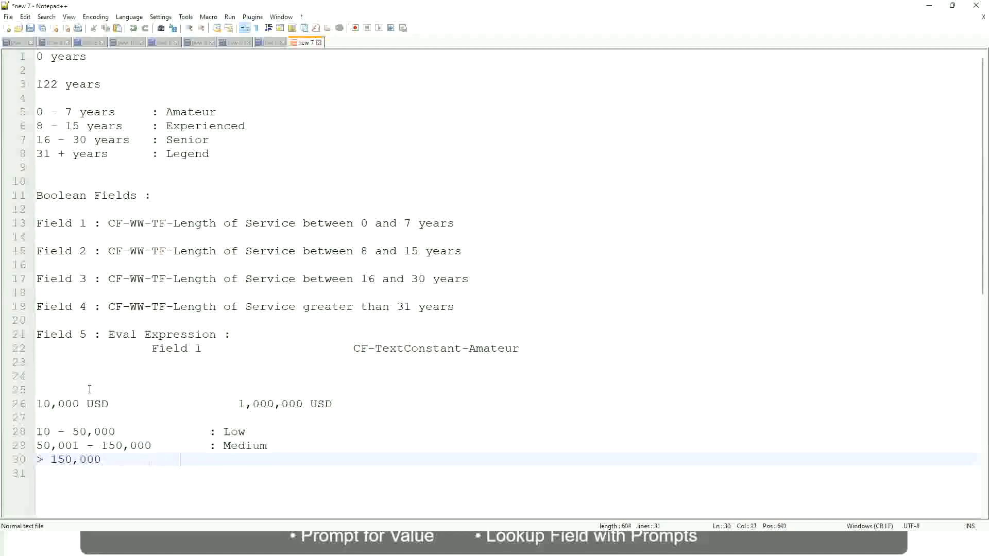
key("Tab")
type(": High")
- Review the lower and upper USD amounts against the Low, Medium and High bands in the notes
left_click(32, 404)
left_click(32, 404)
left_click(43, 403)
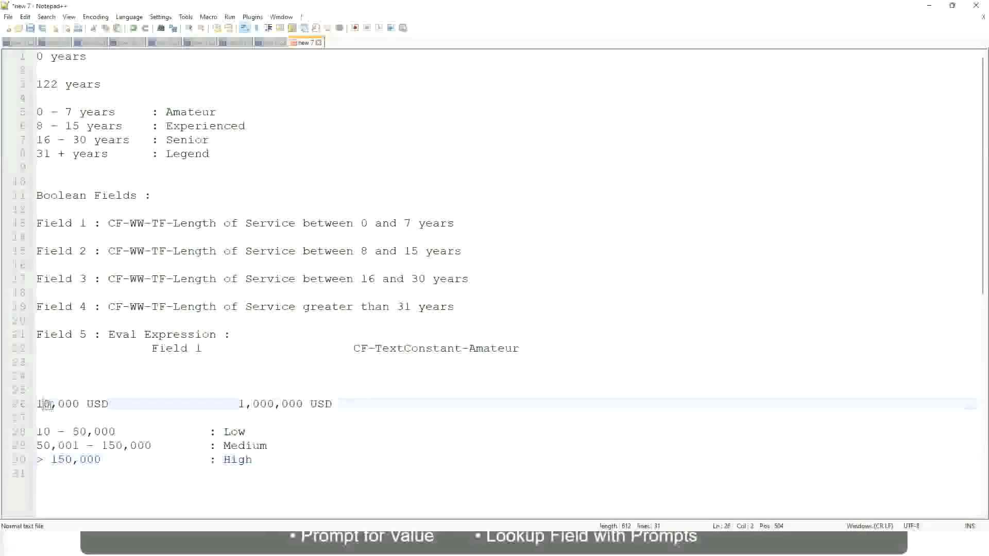
double_click(295, 405)
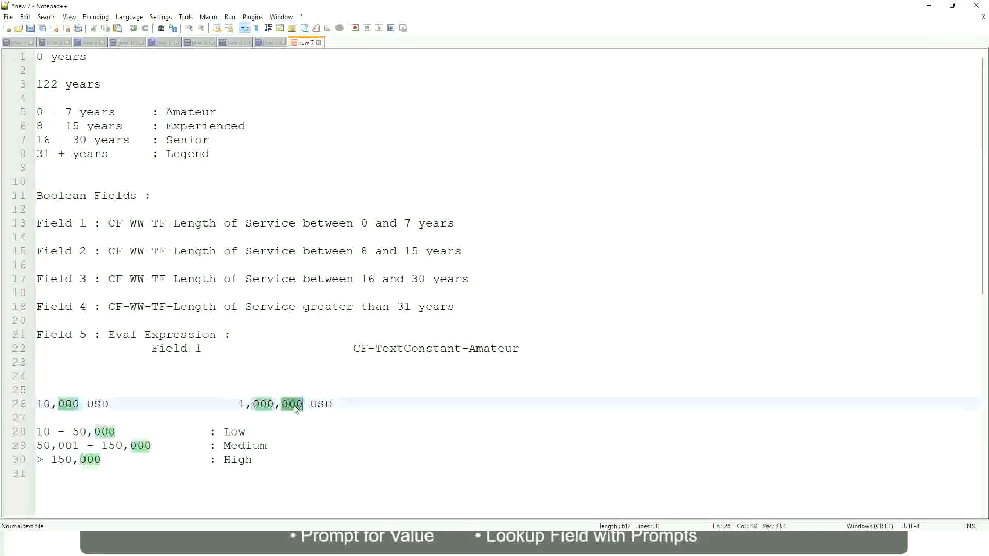
left_click(180, 446)
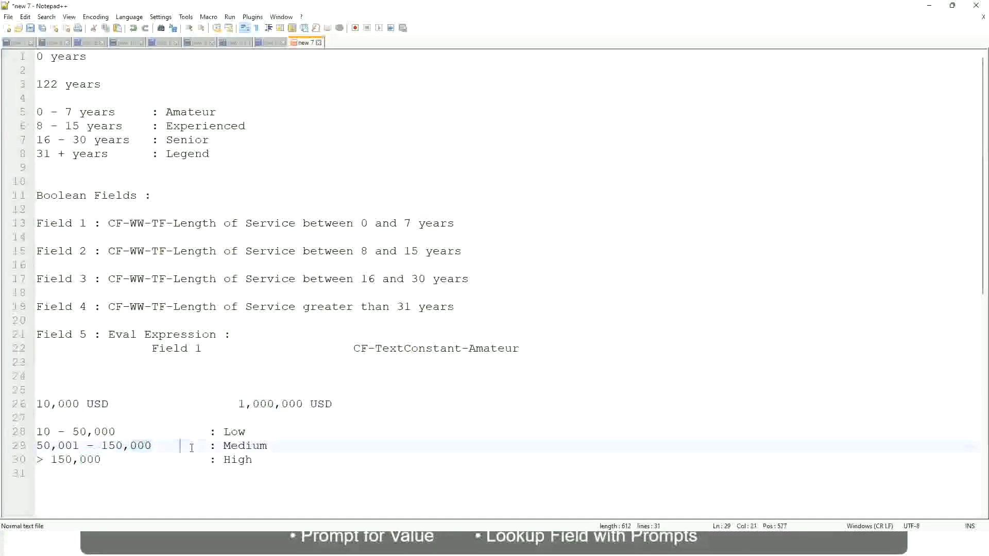
left_click(32, 404)
left_click(304, 405)
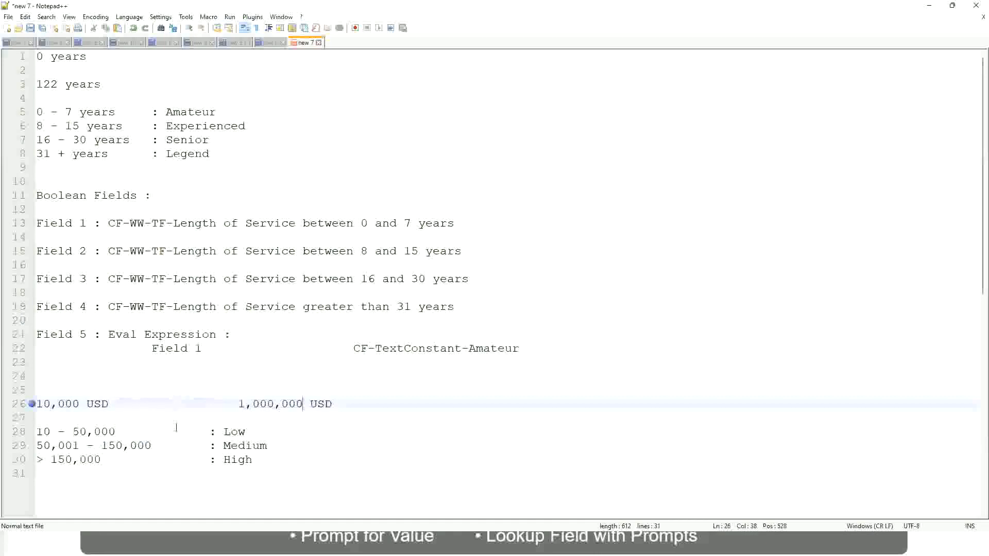
left_click(238, 432)
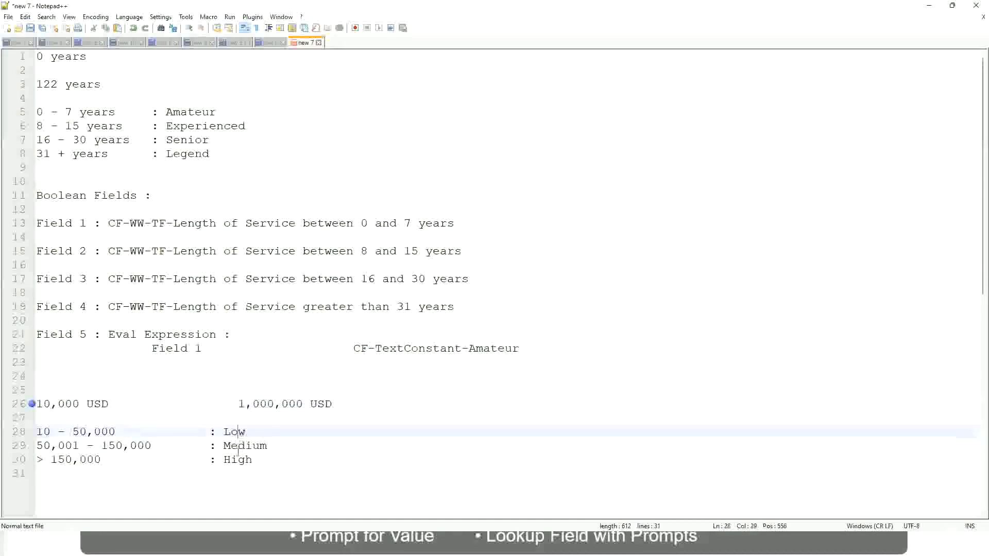
left_click(238, 461)
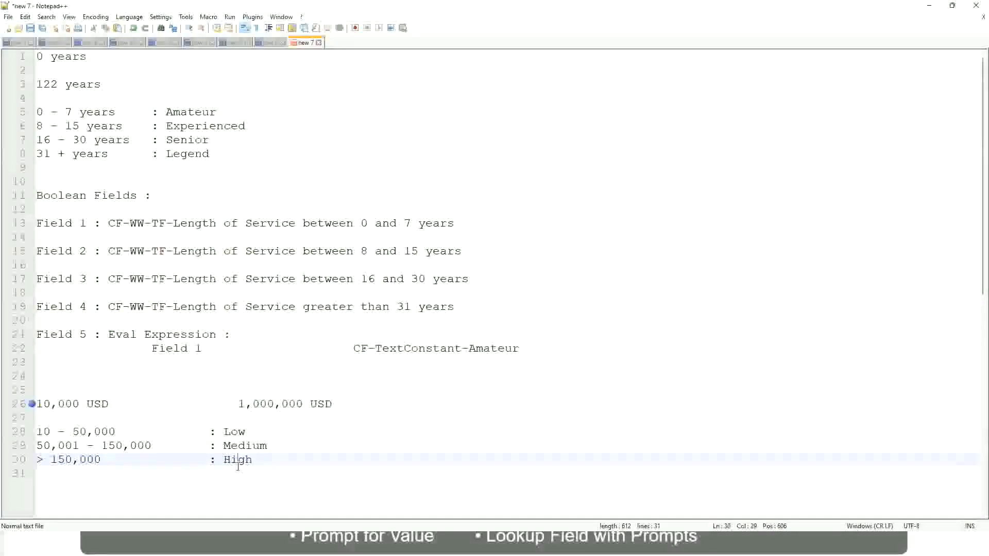
left_click(123, 418)
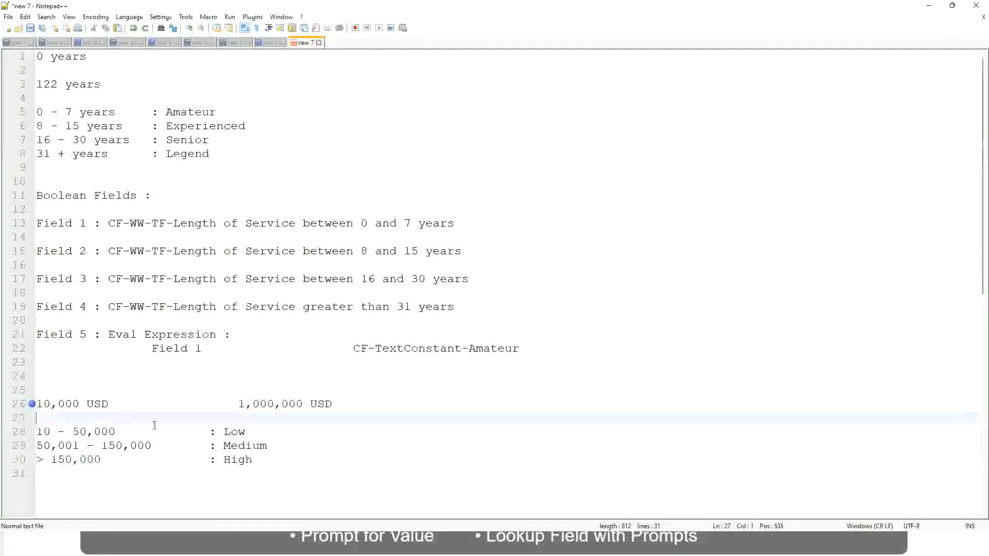
left_click(243, 471)
left_click(253, 458)
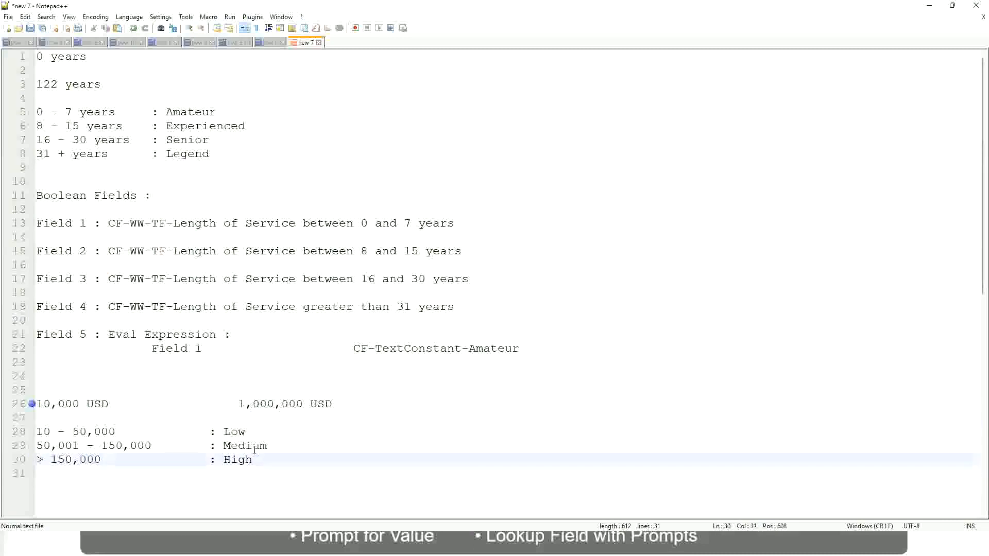